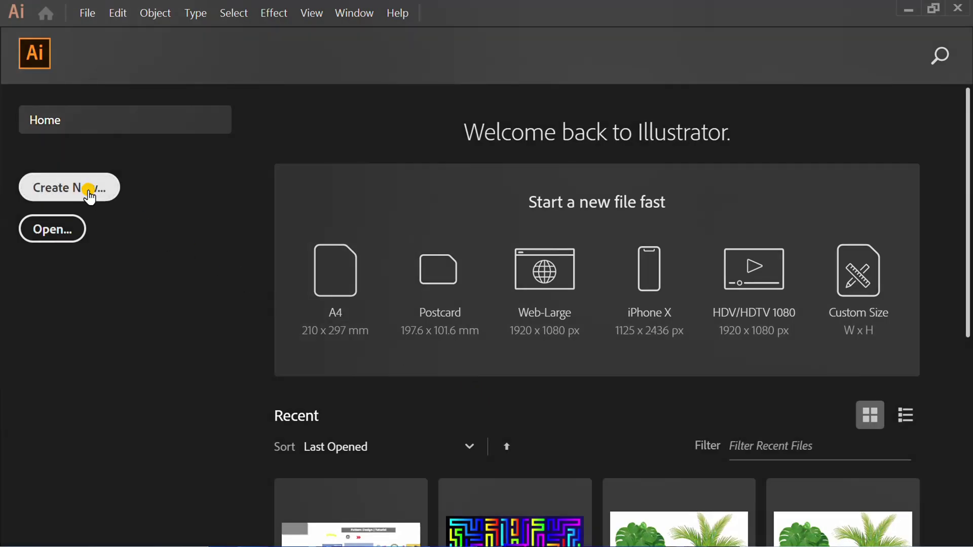
- Create a new 1280 × 720 pt landscape document, Untitled-2, with one blank artboard
click(81, 189)
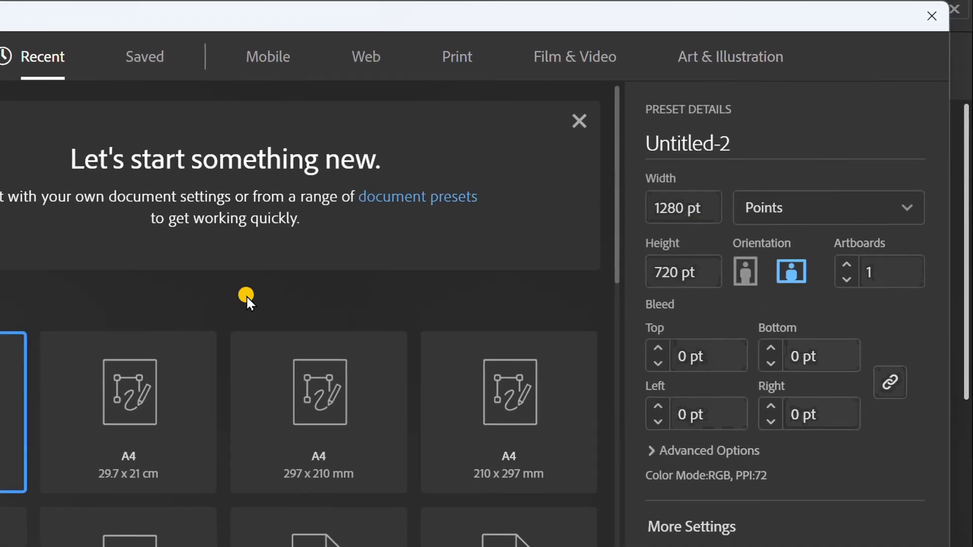
click(700, 207)
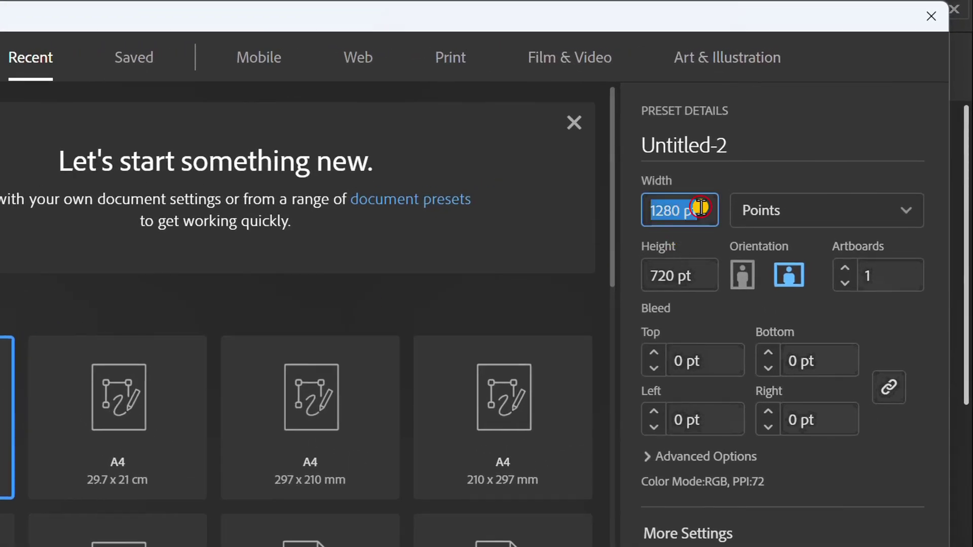
click(704, 271)
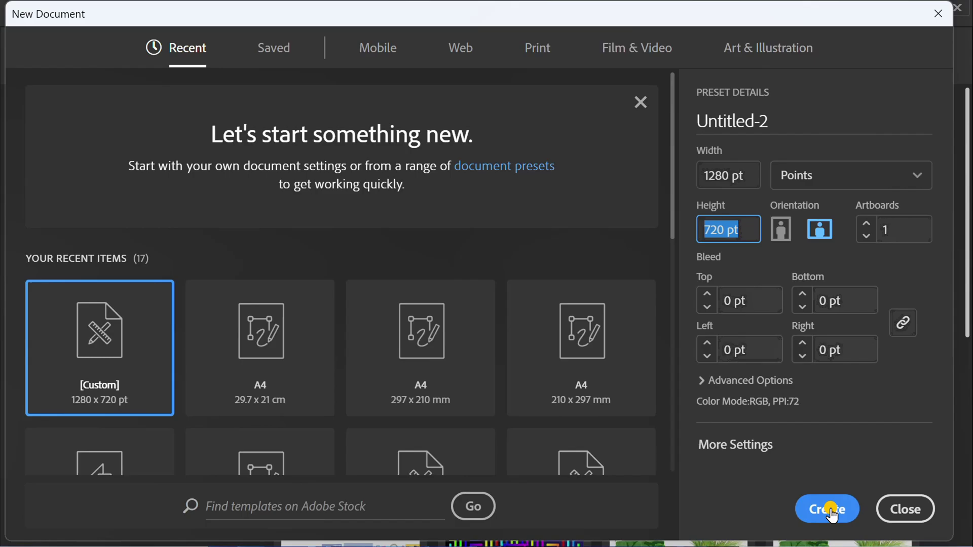
click(816, 546)
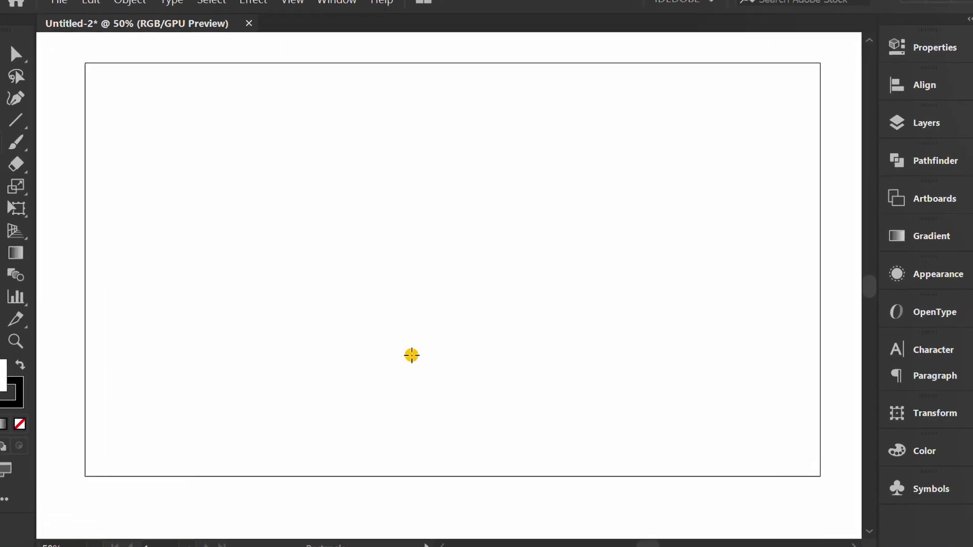
- Draw a rectangle covering the whole artboard, filled cyan with no stroke
key(m)
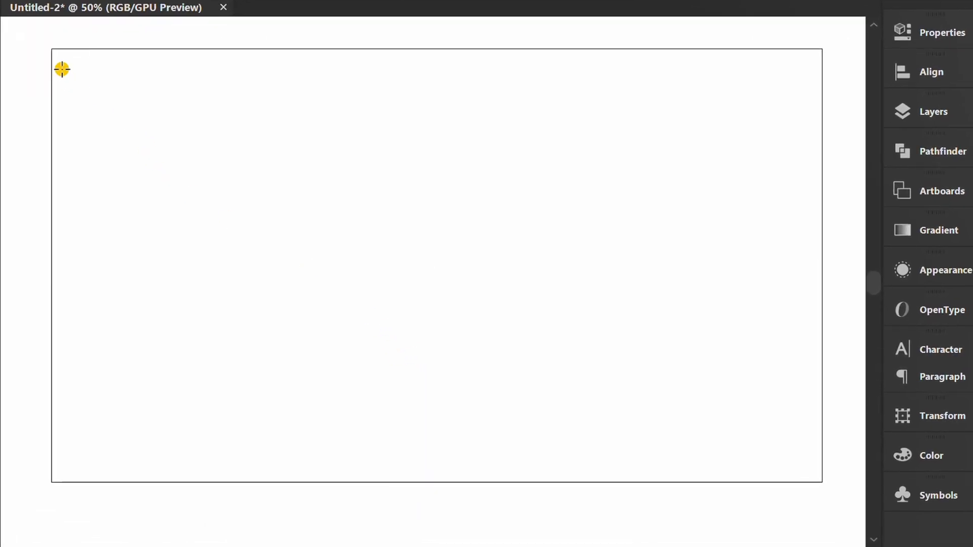
drag(51, 49, 822, 482)
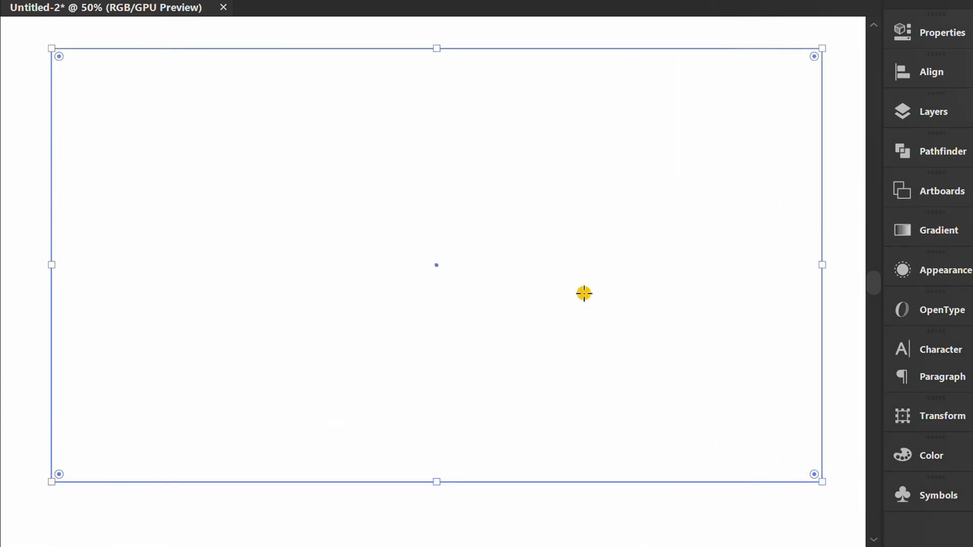
click(915, 29)
click(659, 226)
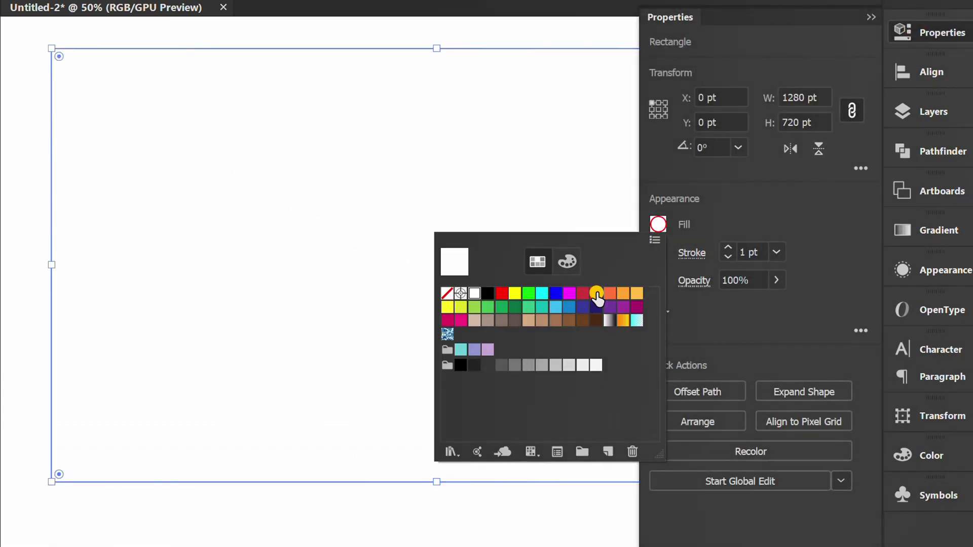
click(542, 293)
click(785, 215)
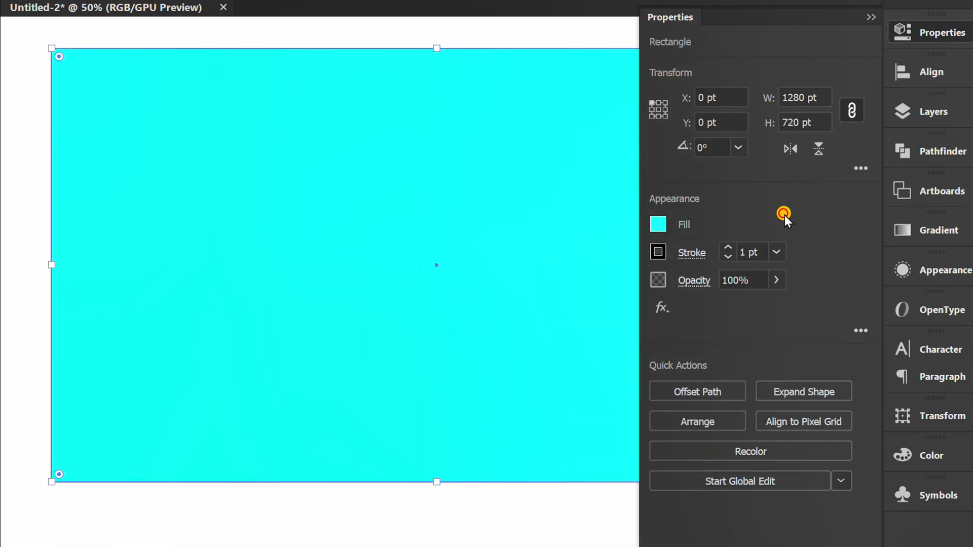
click(657, 251)
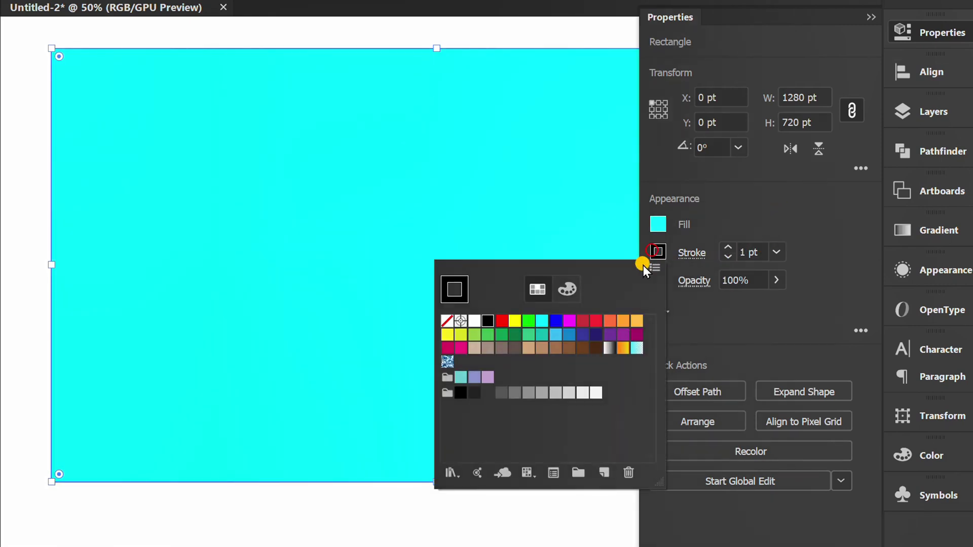
click(447, 321)
click(840, 220)
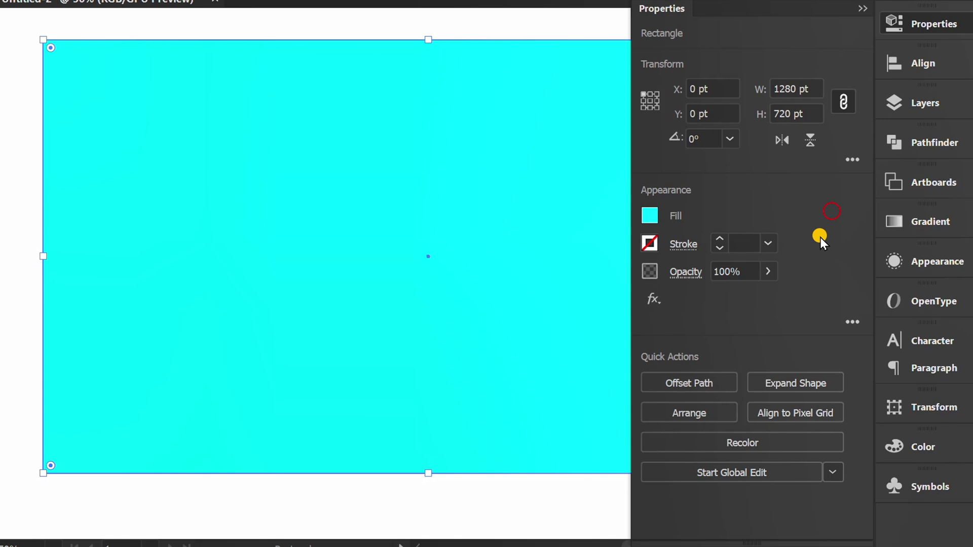
- Recolor the rectangle with saturation 10% so the cyan turns pale
click(740, 452)
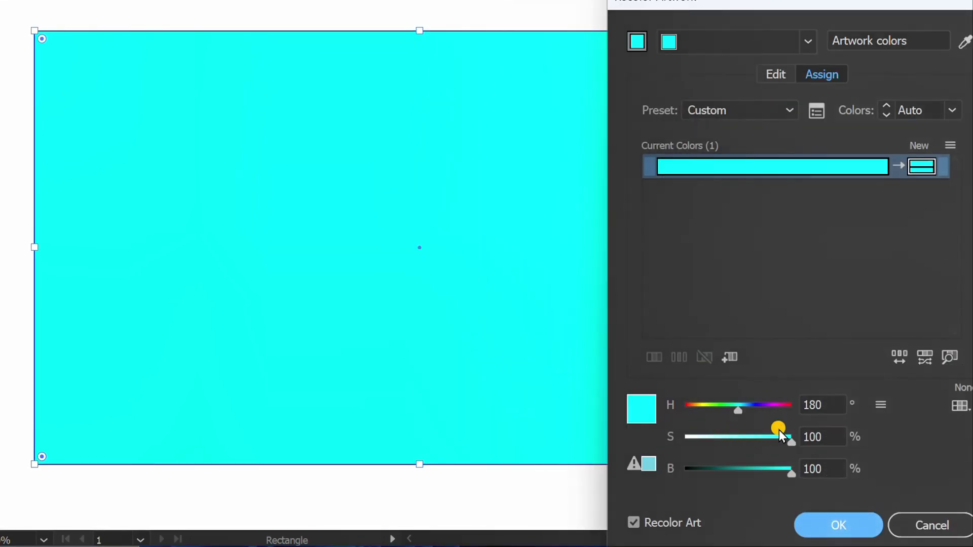
click(828, 439)
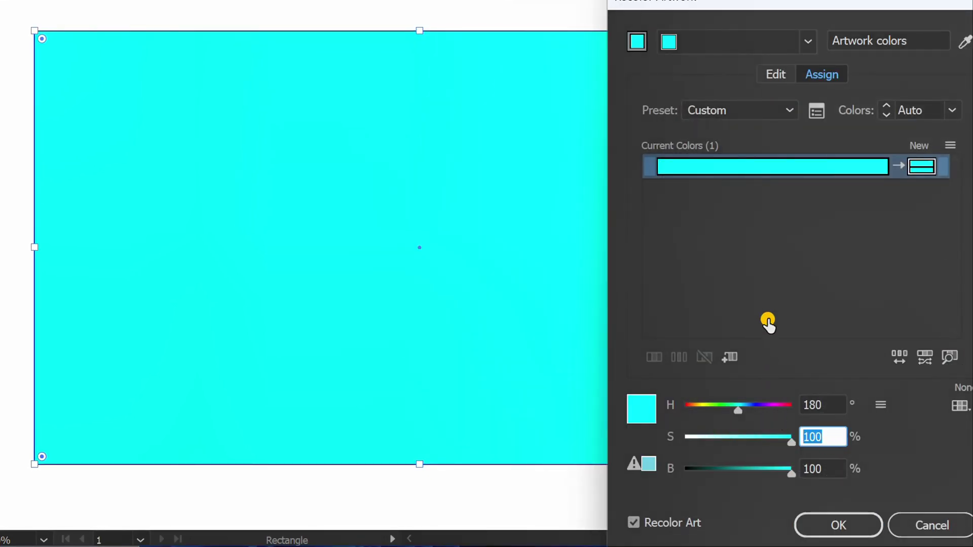
text(10)
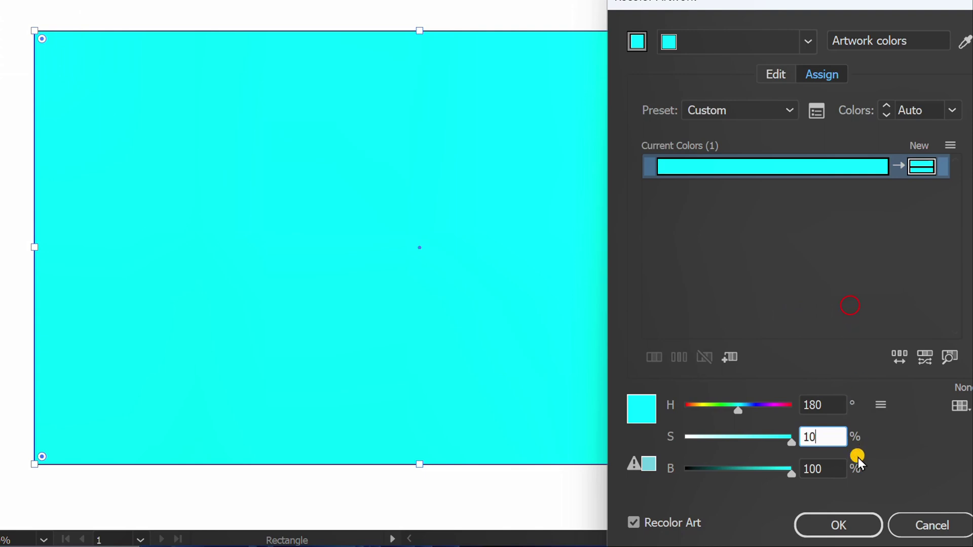
click(833, 525)
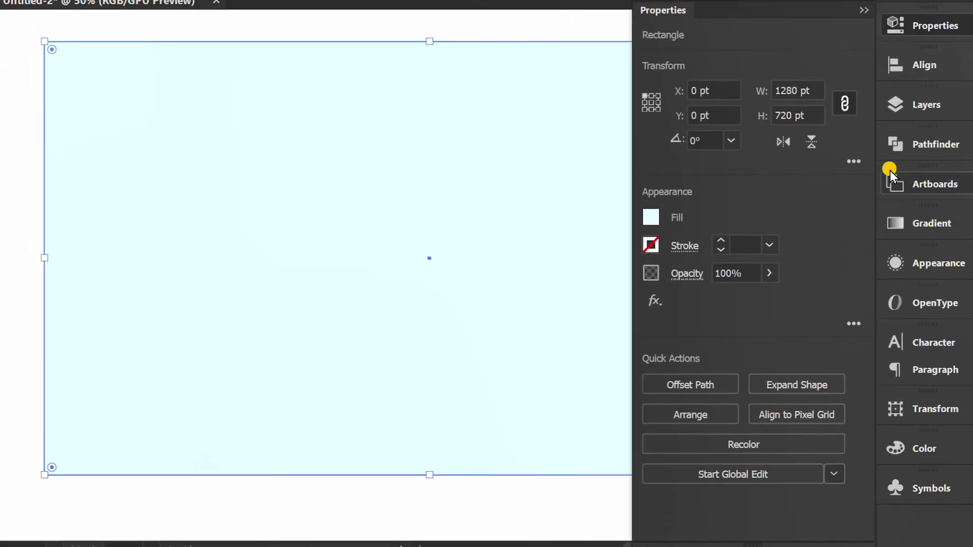
- Lock Layer 1 and add a new layer above it
click(913, 95)
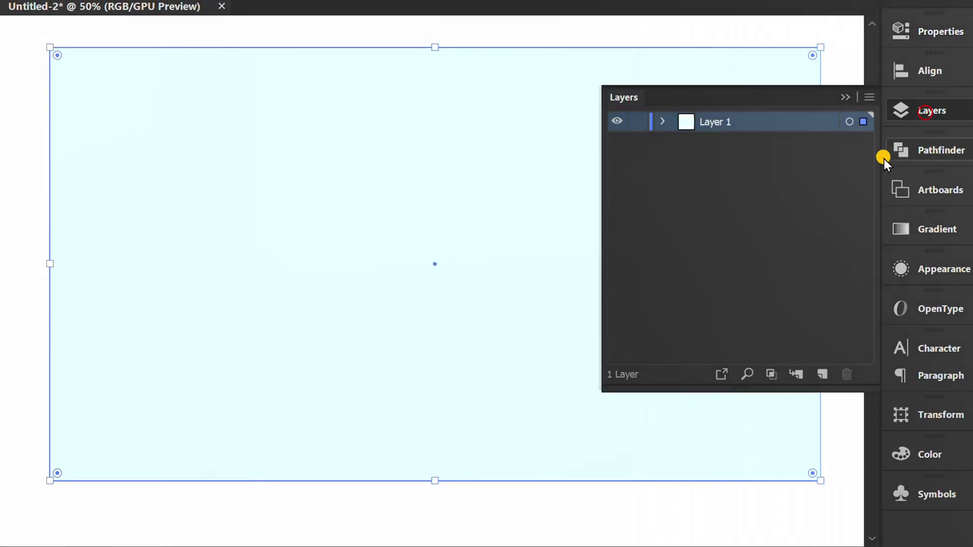
click(638, 122)
click(822, 375)
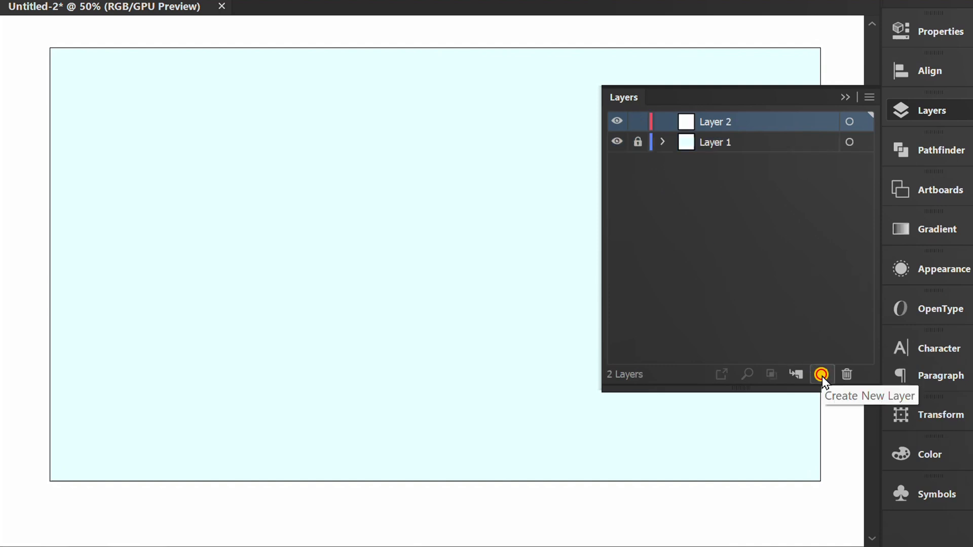
- Create a 1000 × 560 pt rectangle with the Rectangle tool
click(848, 96)
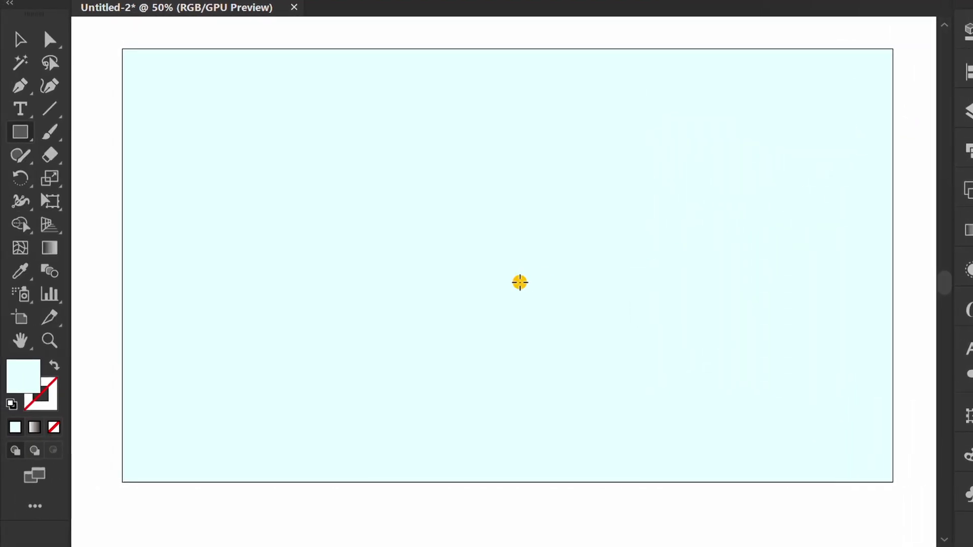
right_click(18, 133)
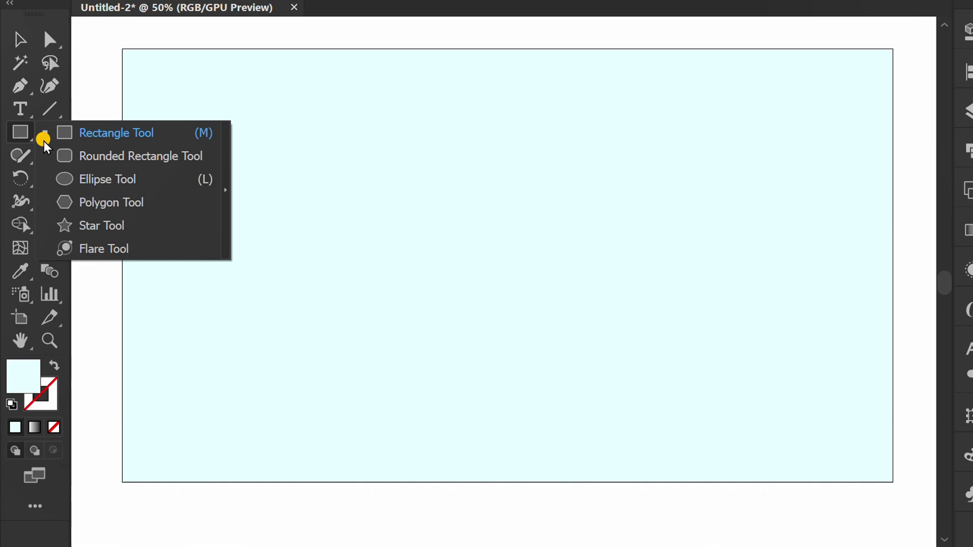
click(92, 132)
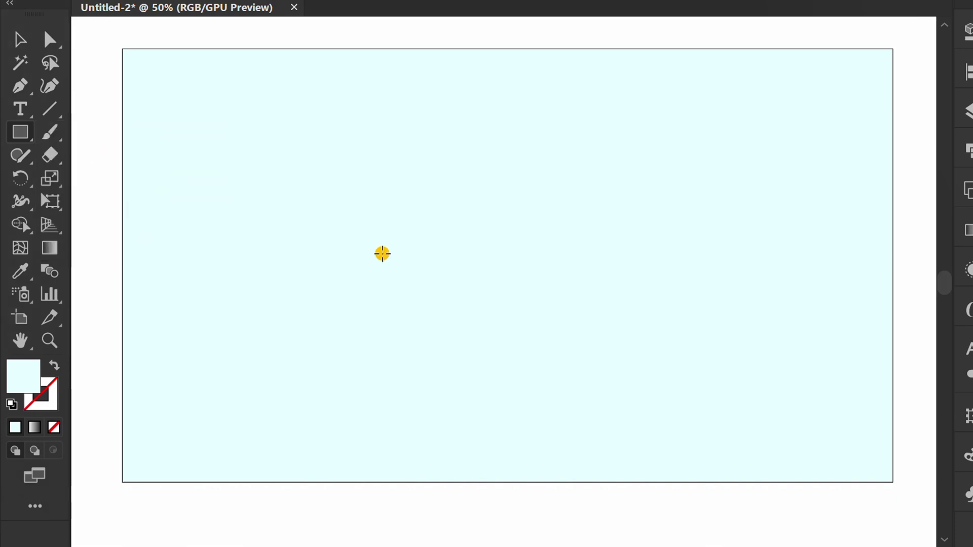
click(381, 254)
text(1000)
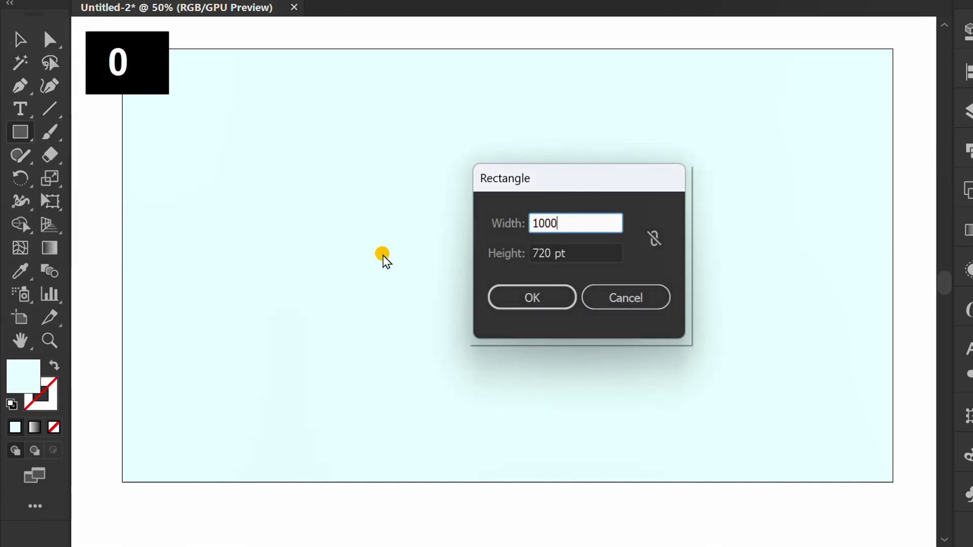
key(Tab)
text(560)
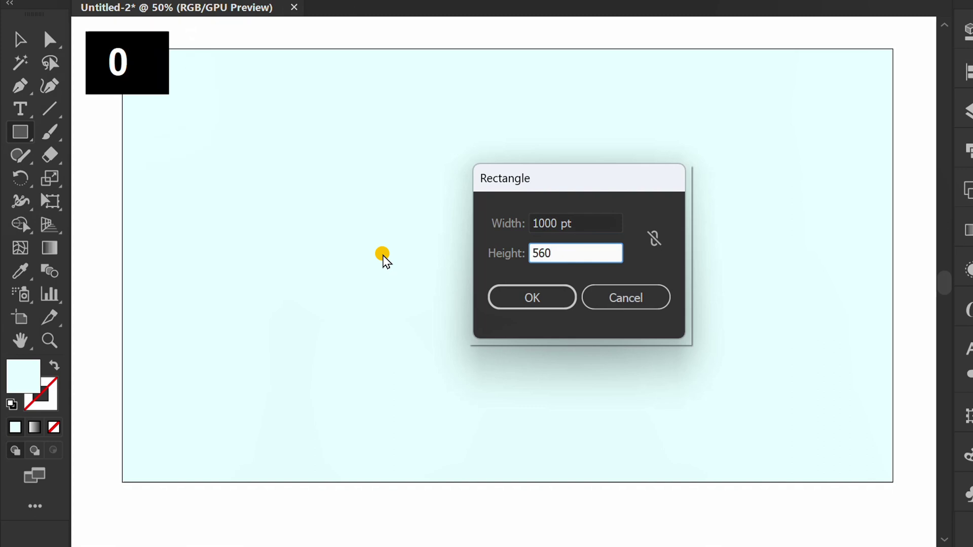
click(522, 299)
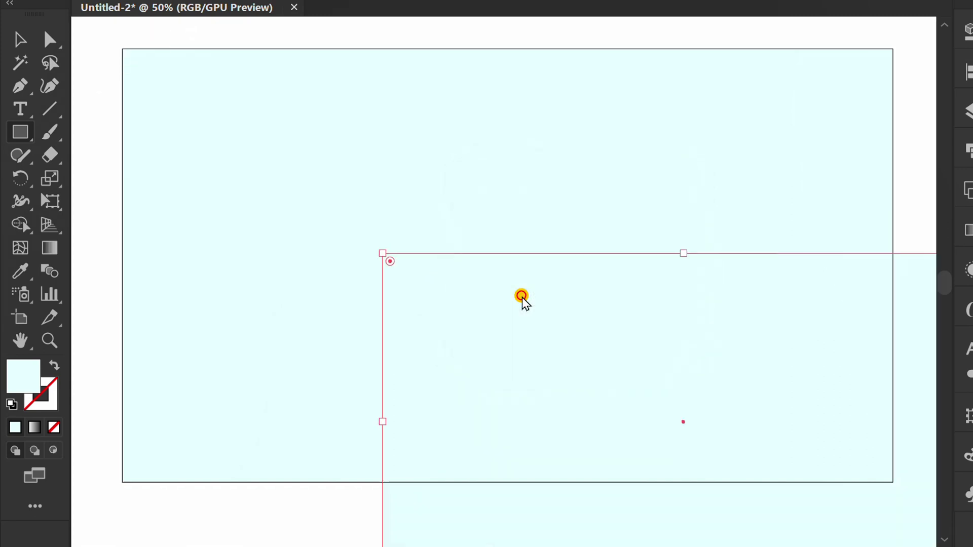
- Center the rectangle on the artboard, give it white fill and black stroke, then deselect
click(921, 72)
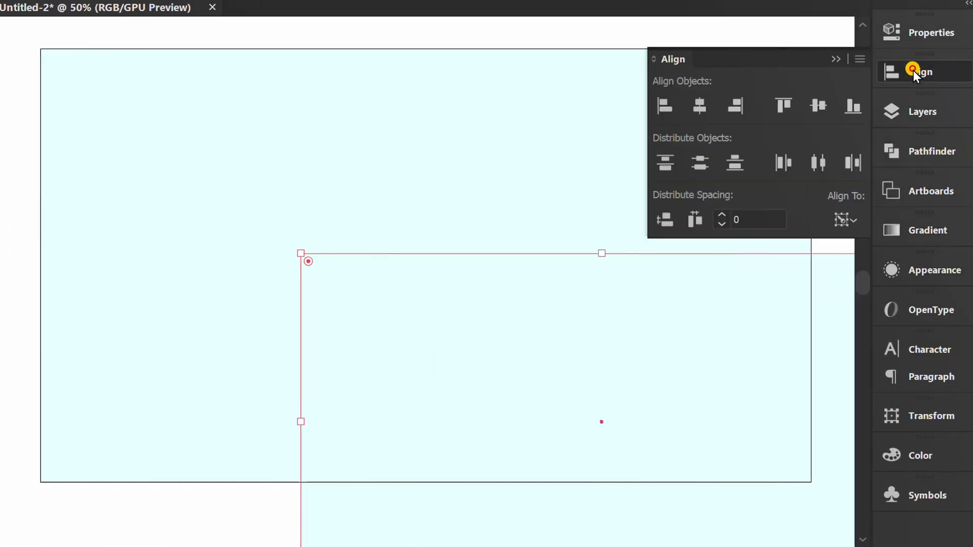
click(704, 106)
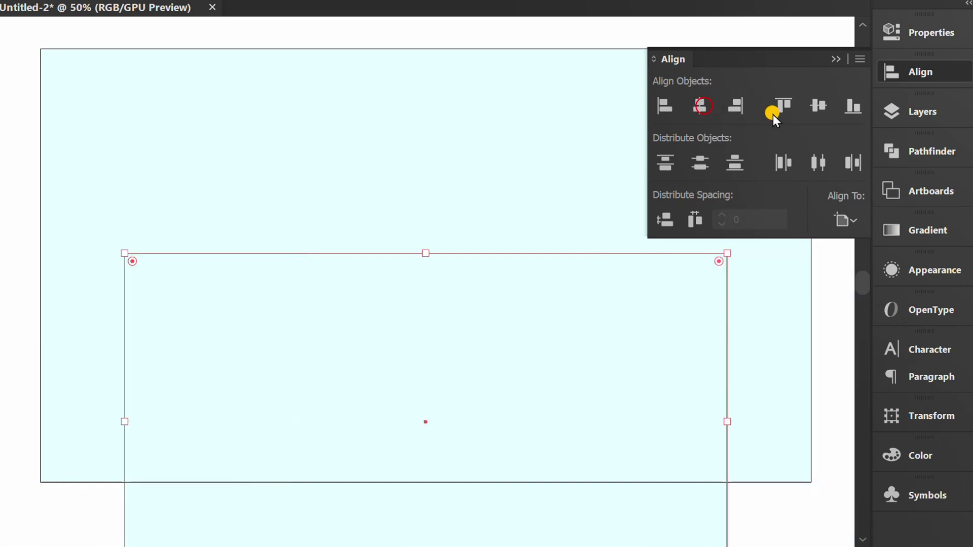
click(815, 109)
click(837, 58)
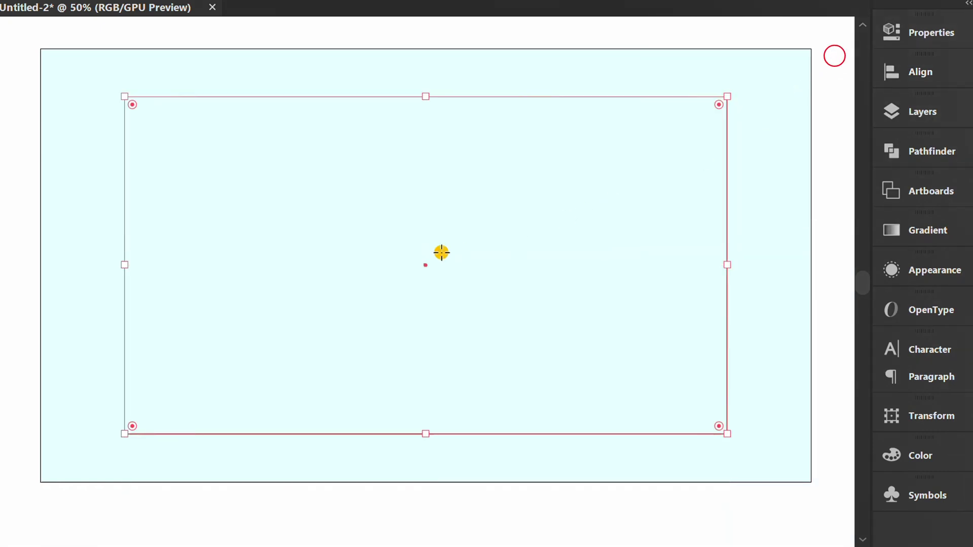
key(d)
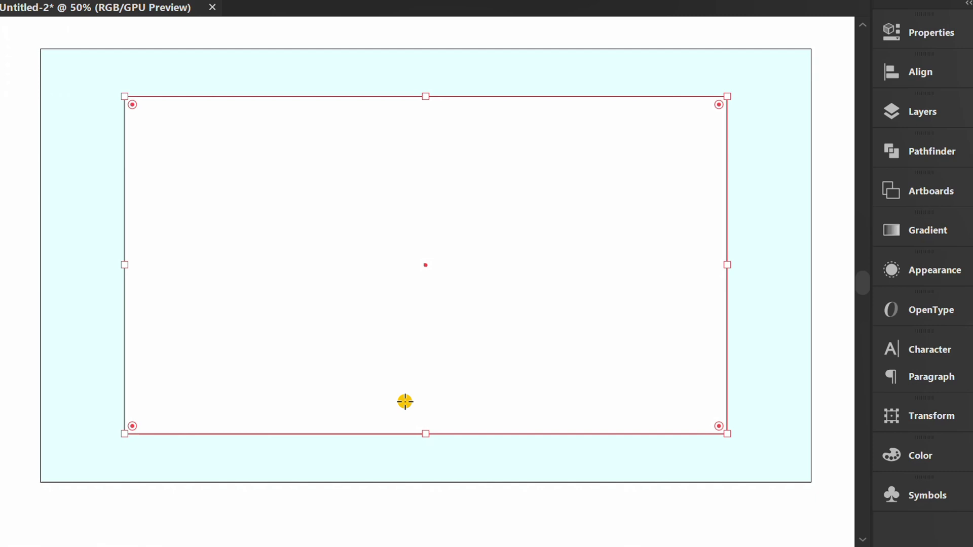
key(v)
click(370, 509)
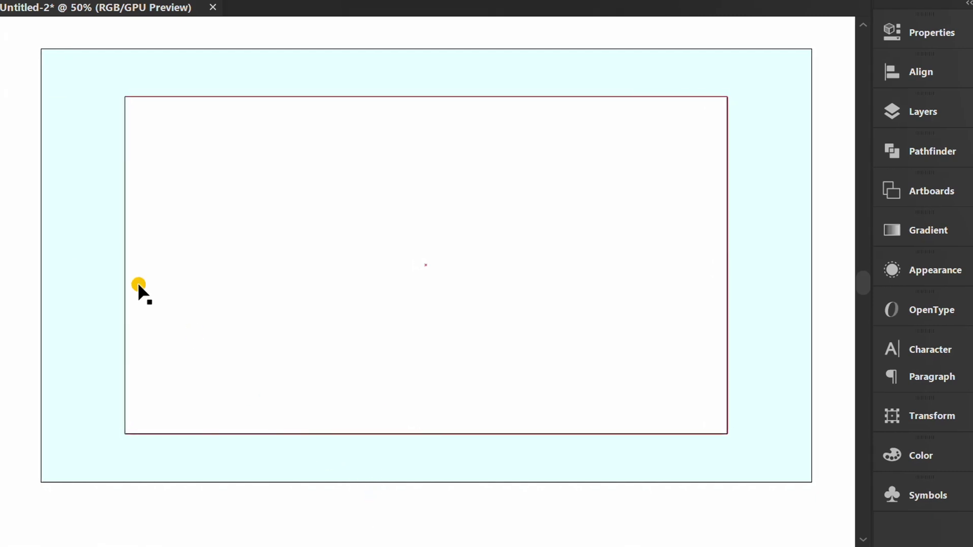
- Draw a strip along the white panel's top edge and set its height to 43 pt
drag(20, 131, 66, 131)
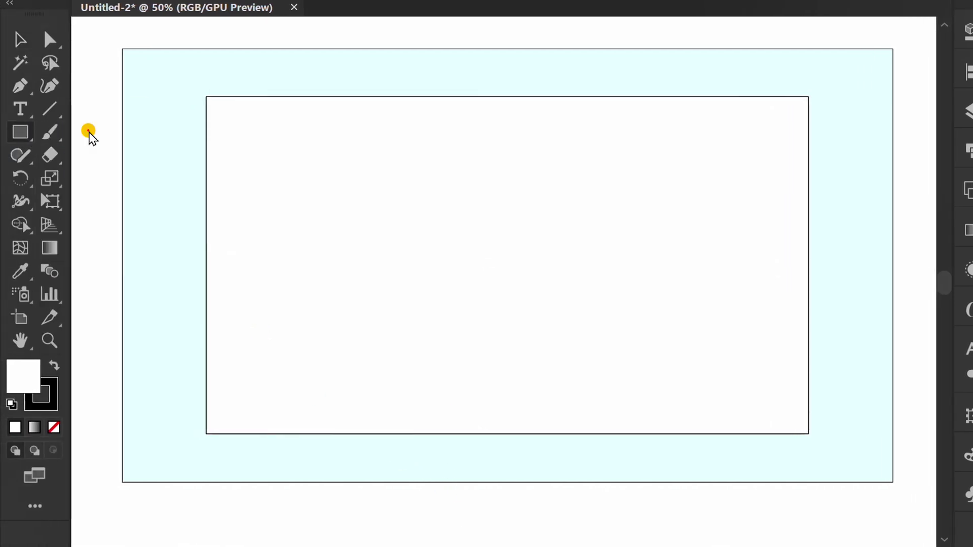
drag(206, 96, 811, 124)
click(905, 33)
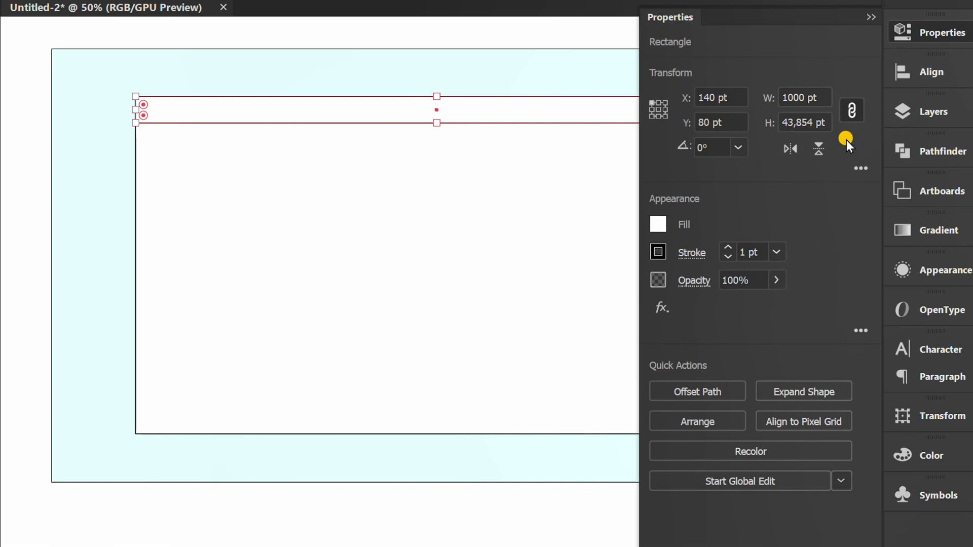
click(821, 121)
text(4)
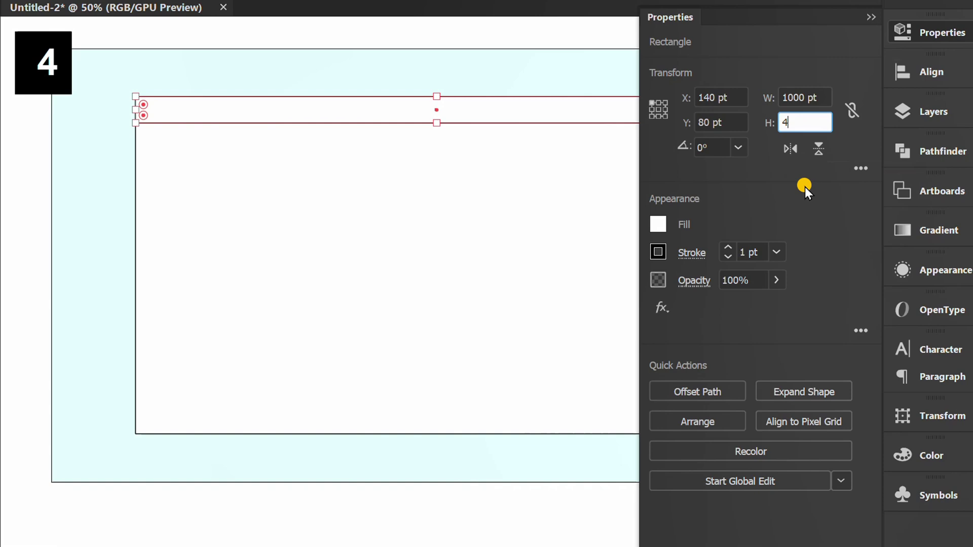
text(3)
key(Return)
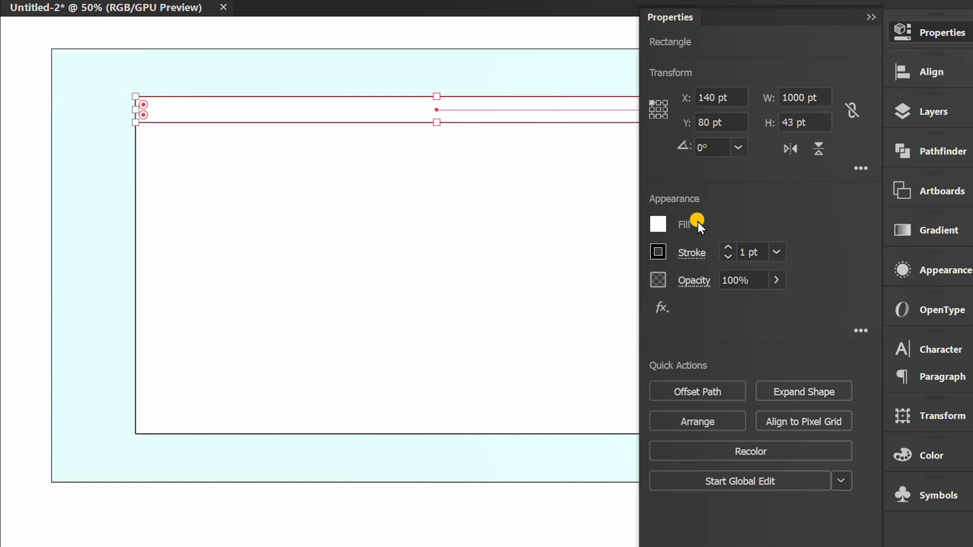
- Fill the bar with deep red C81C24
click(657, 226)
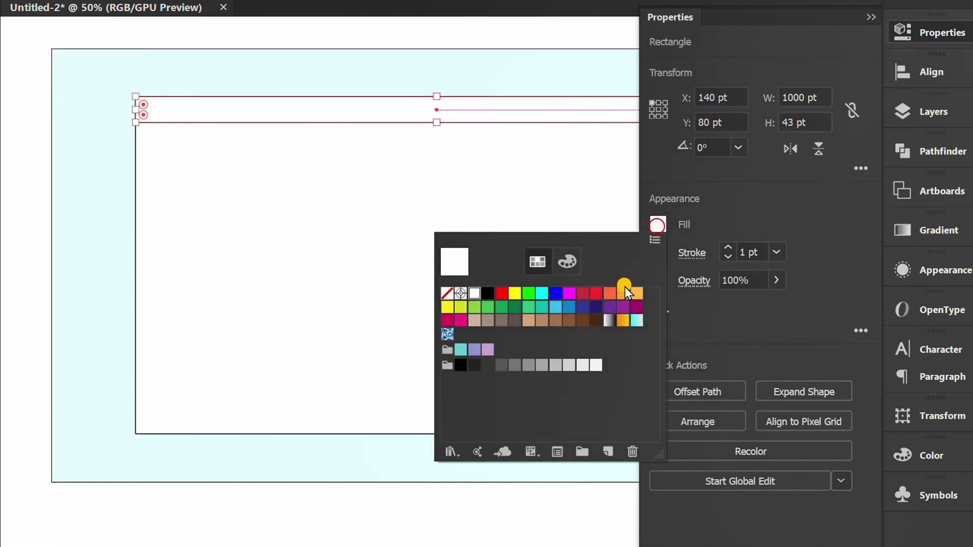
click(594, 294)
click(566, 263)
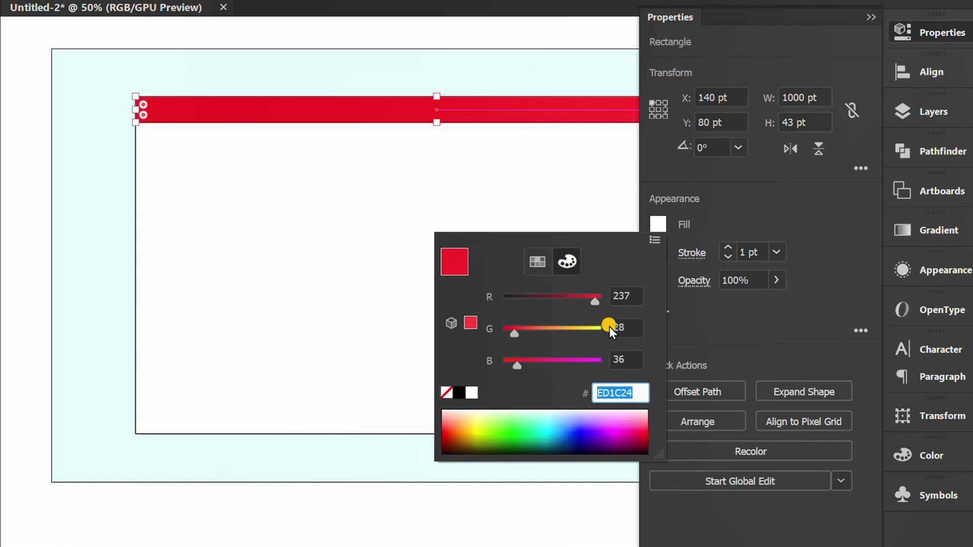
scroll(640, 296, down, 3)
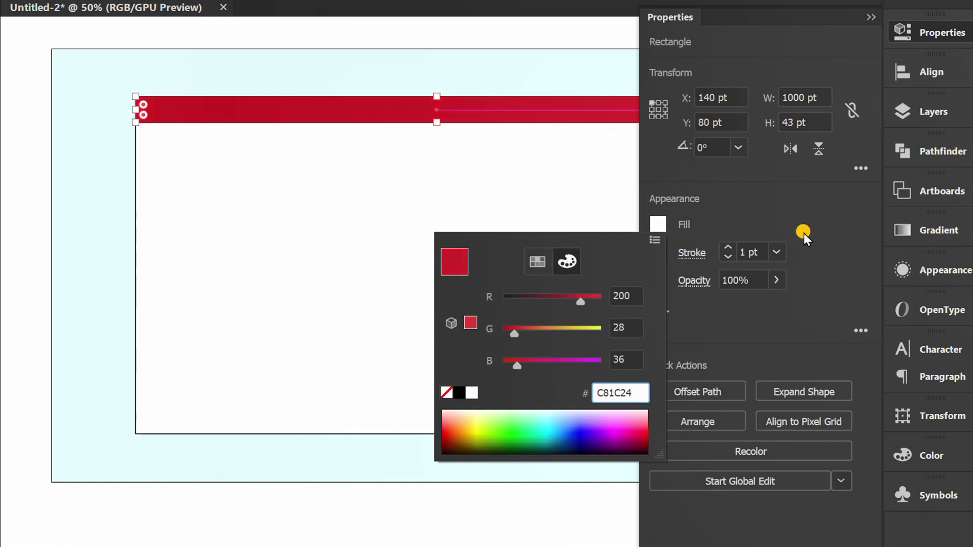
click(834, 211)
click(871, 17)
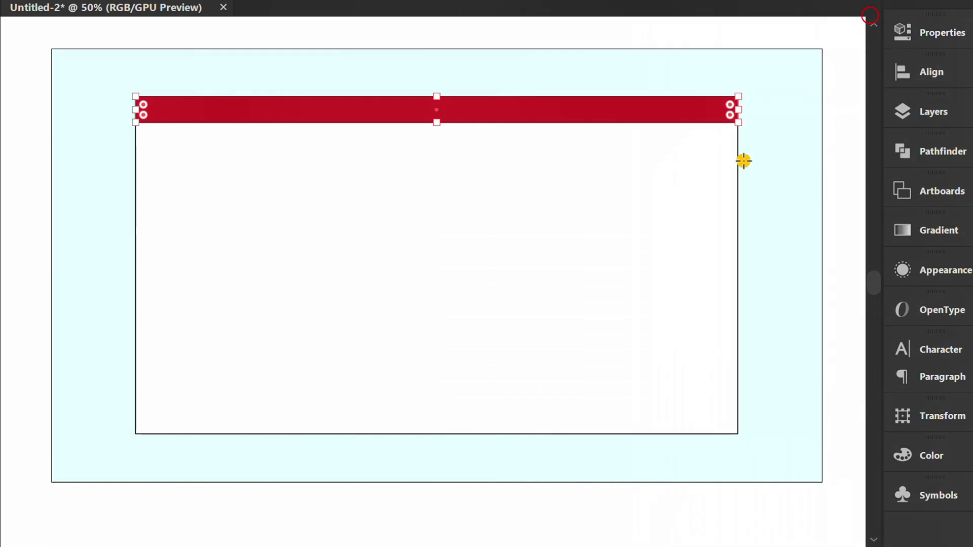
- Duplicate the red bar straight down to the panel's bottom edge
key(v)
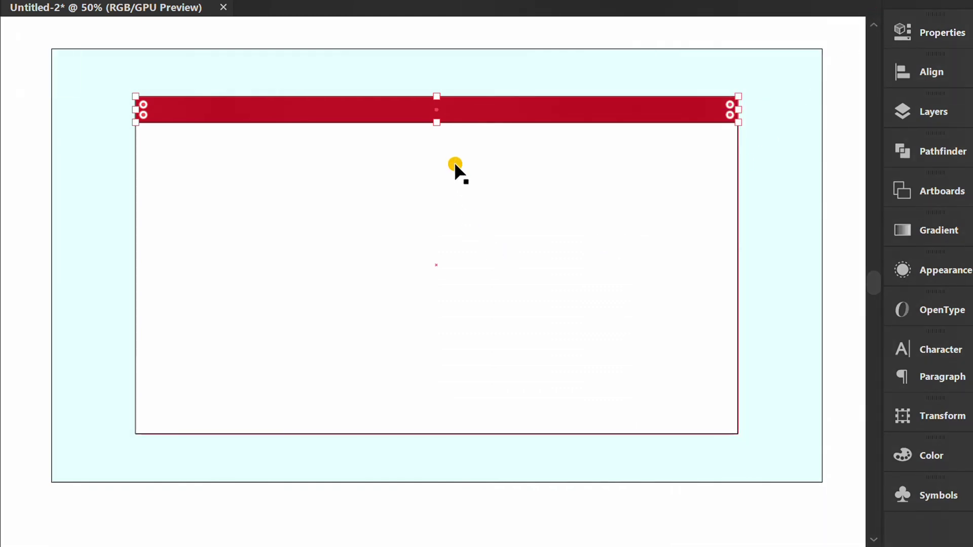
drag(417, 113, 421, 423)
click(127, 294)
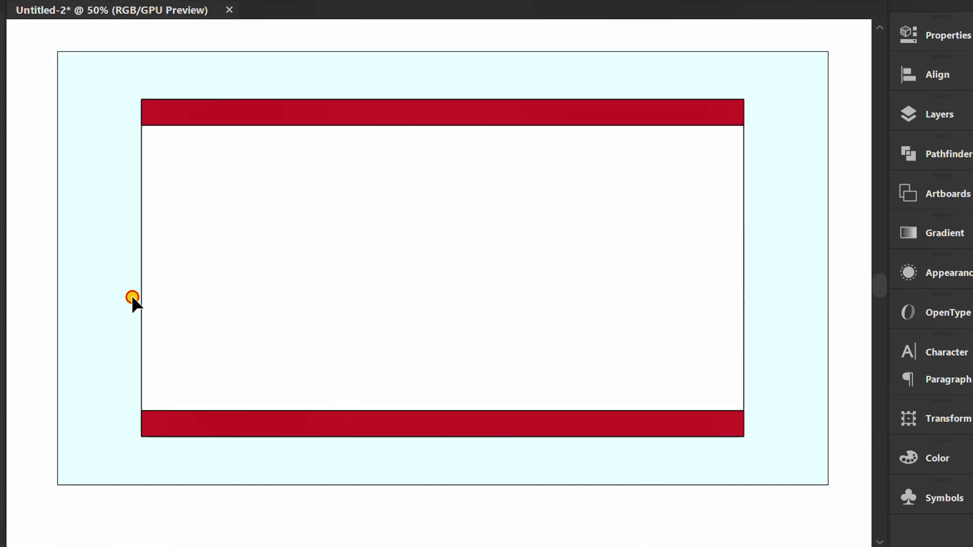
- Set Blend Options spacing to Specified Steps with 5 steps
click(168, 14)
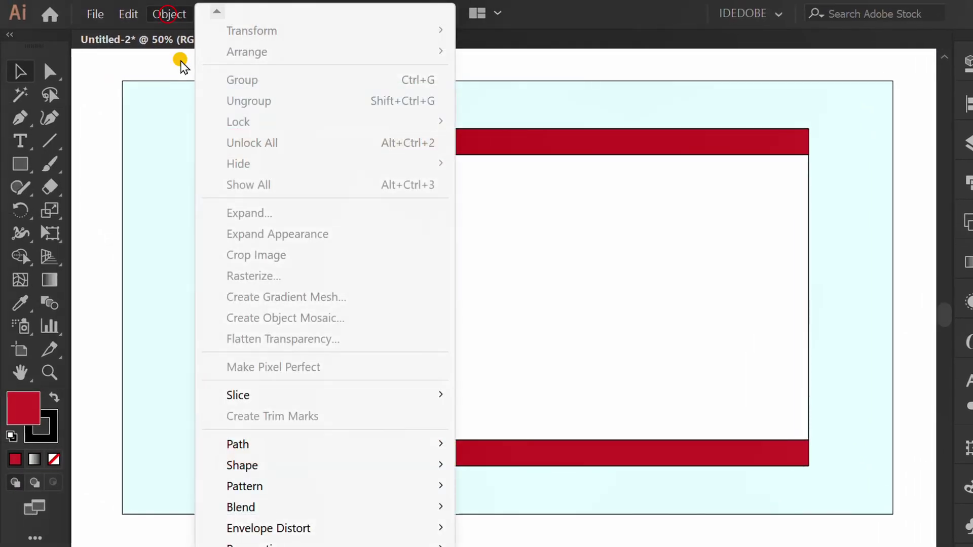
mouse_move(299, 508)
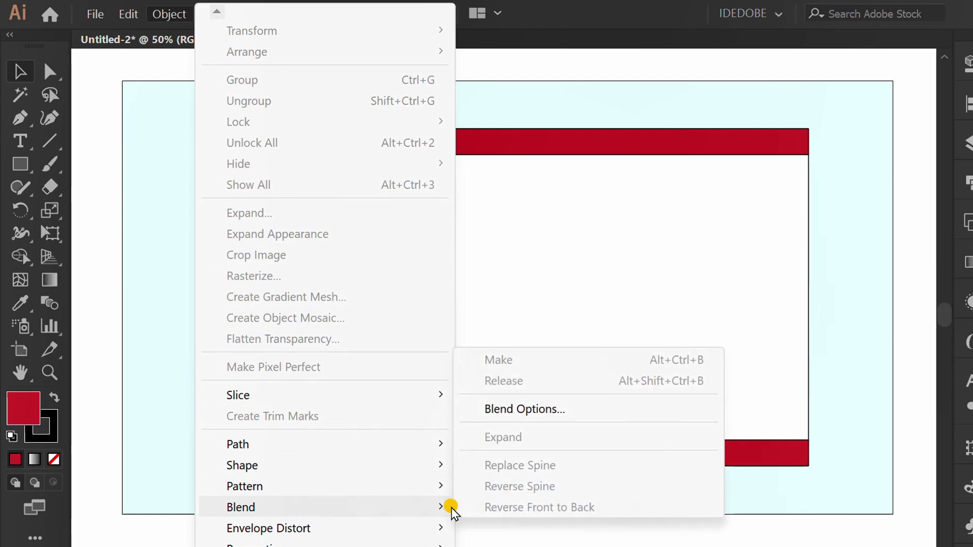
click(560, 410)
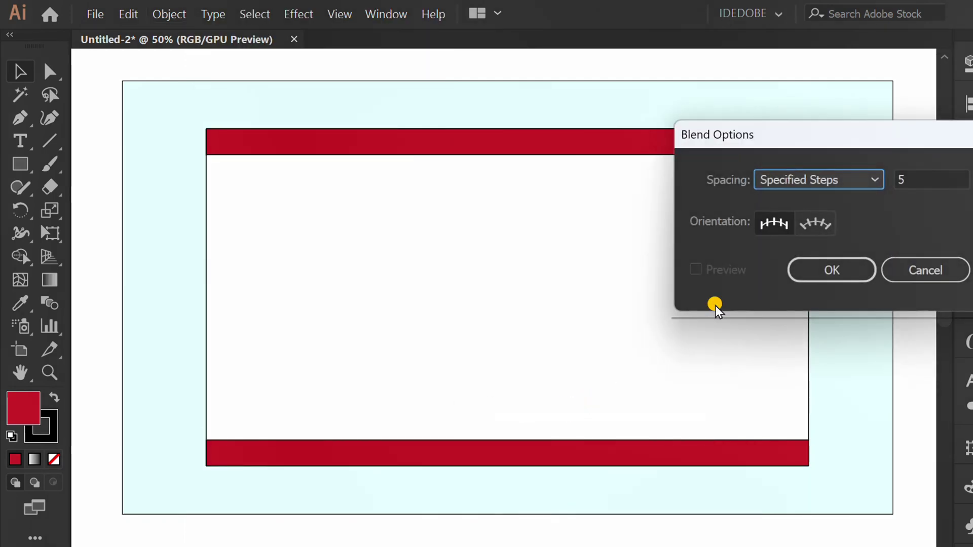
drag(811, 135, 479, 185)
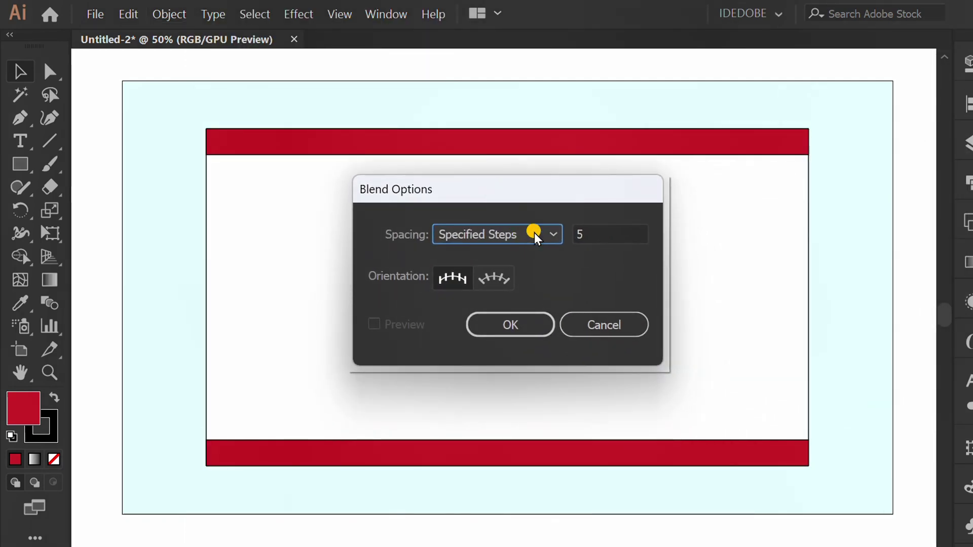
click(532, 233)
click(509, 283)
double_click(597, 234)
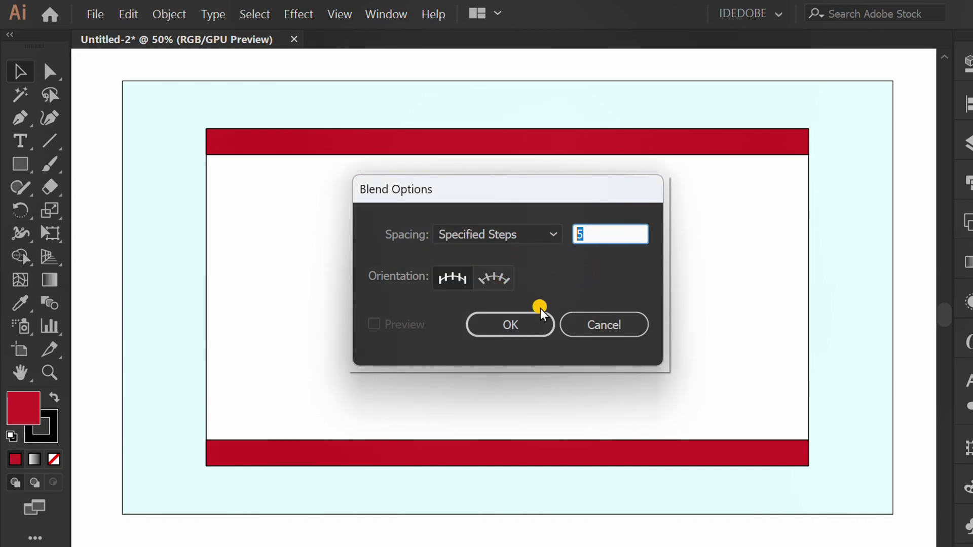
click(506, 324)
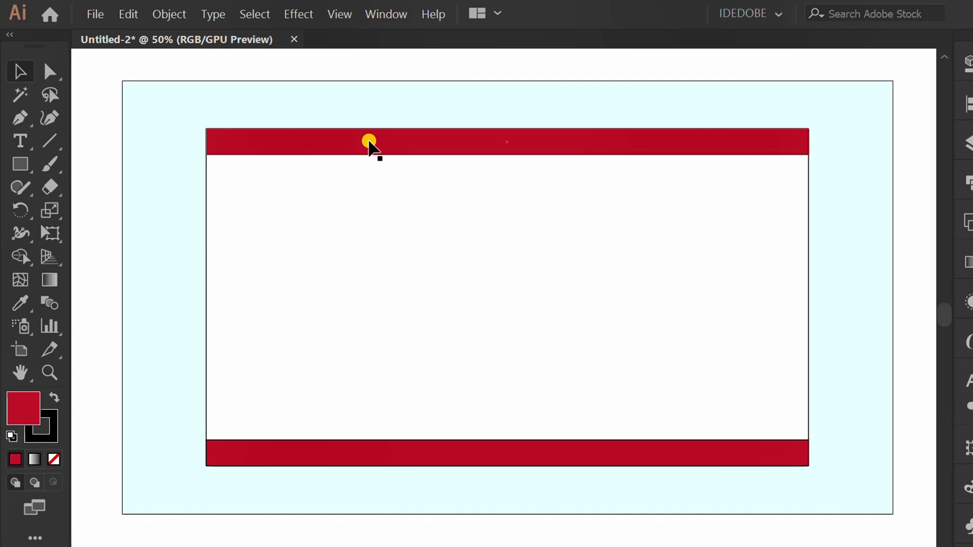
- Blend the top and bottom red bars, then expand the blend into separate stripe shapes
click(369, 143)
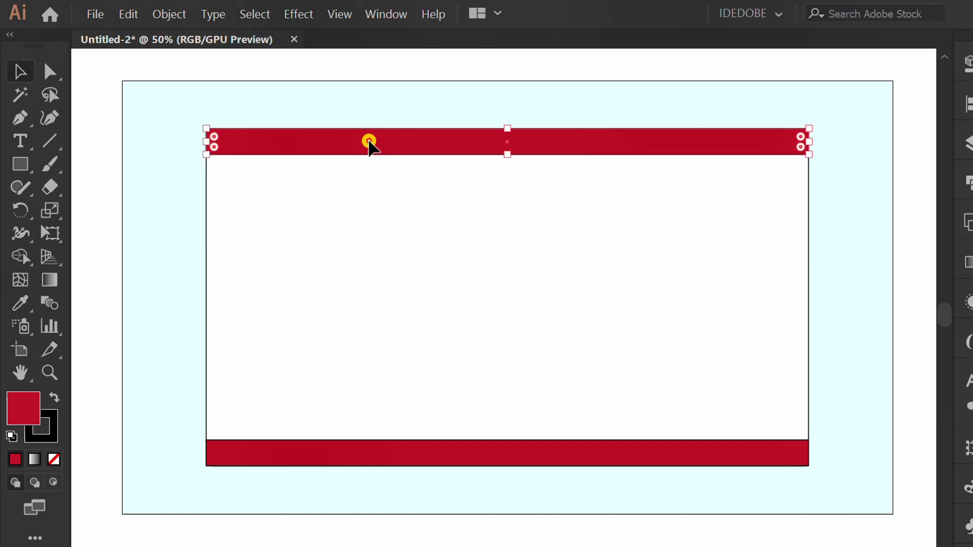
shift+click(406, 449)
key(ctrl)
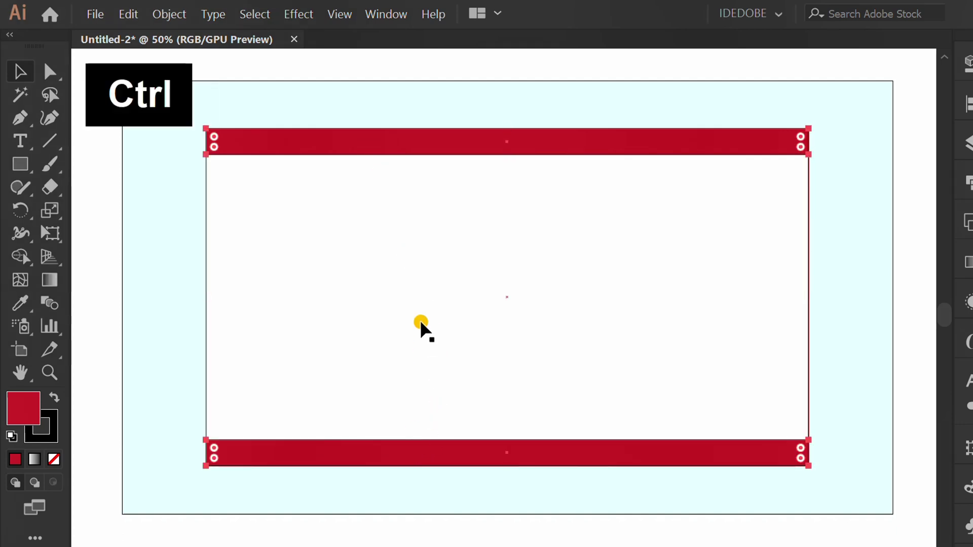
key(ctrl+alt+b)
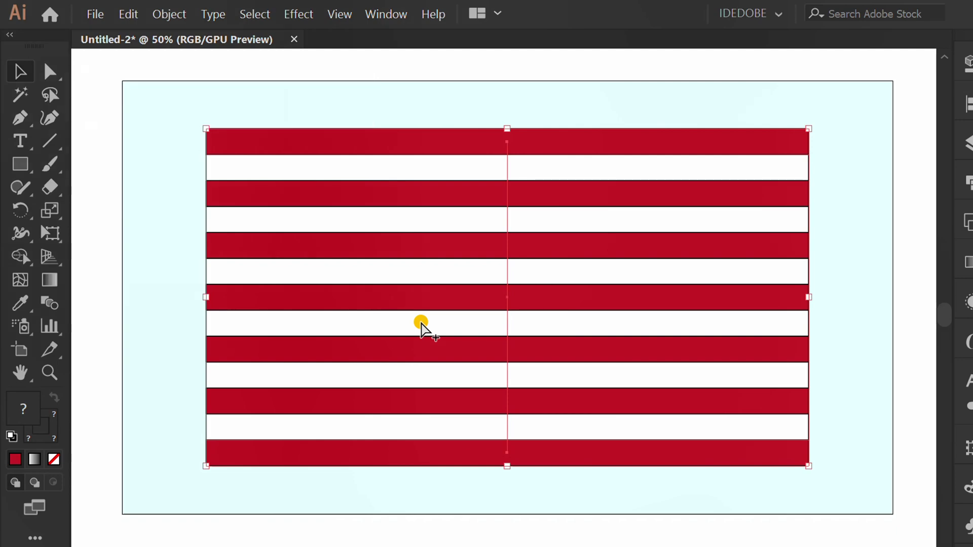
click(161, 12)
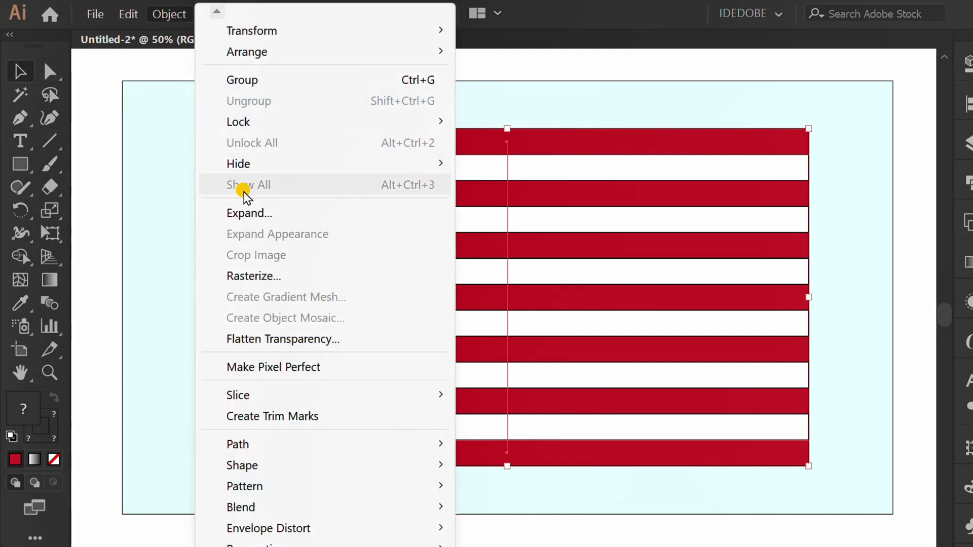
click(287, 214)
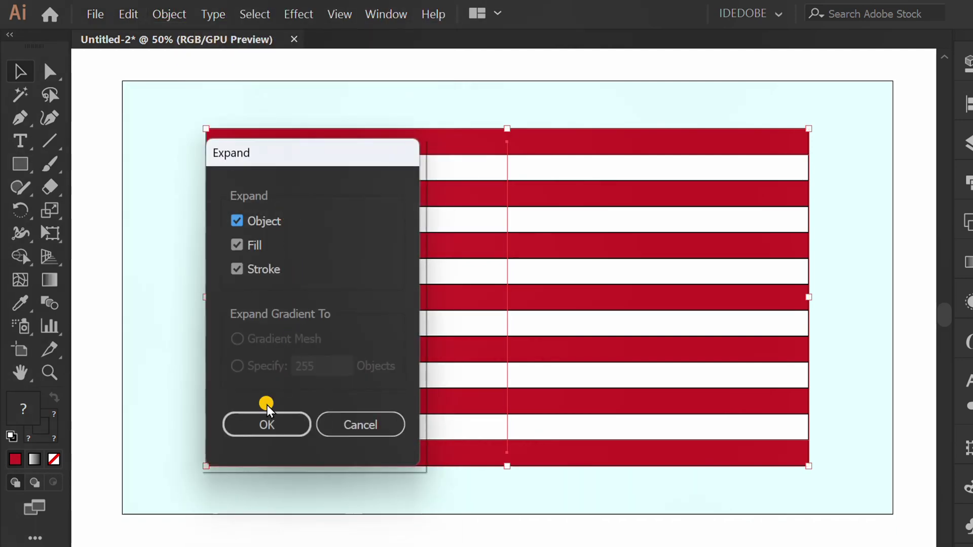
click(263, 421)
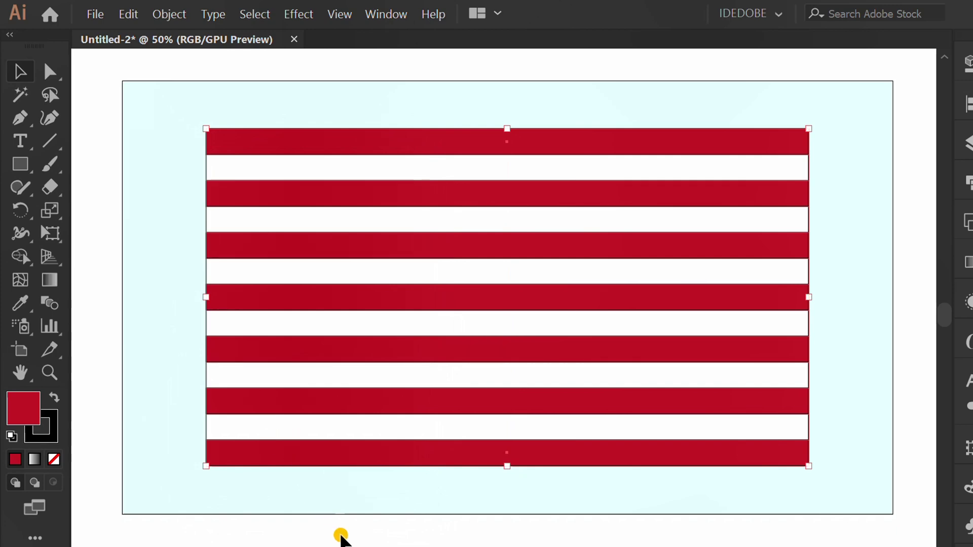
click(340, 537)
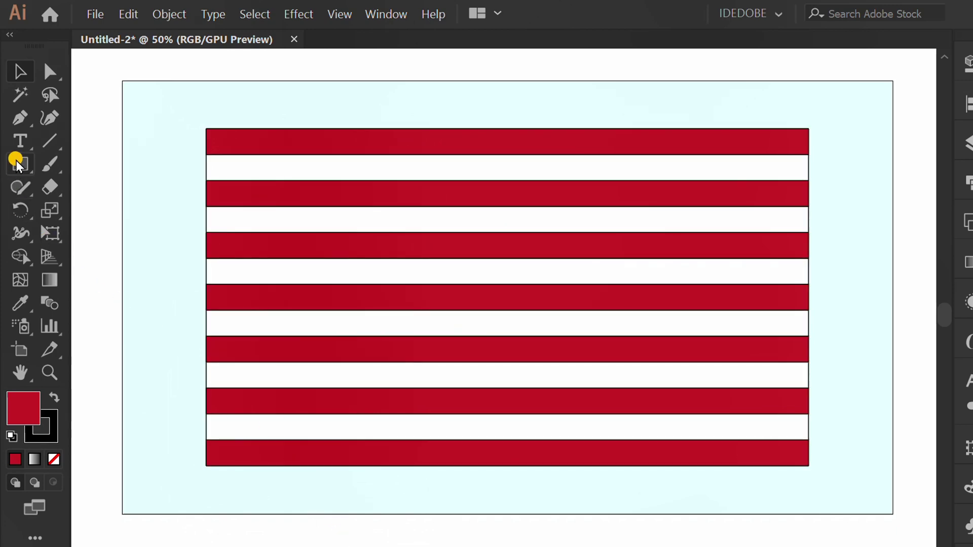
- Draw the canton rectangle over the top-left stripes and fill it dark navy 1B1474
drag(17, 165, 93, 165)
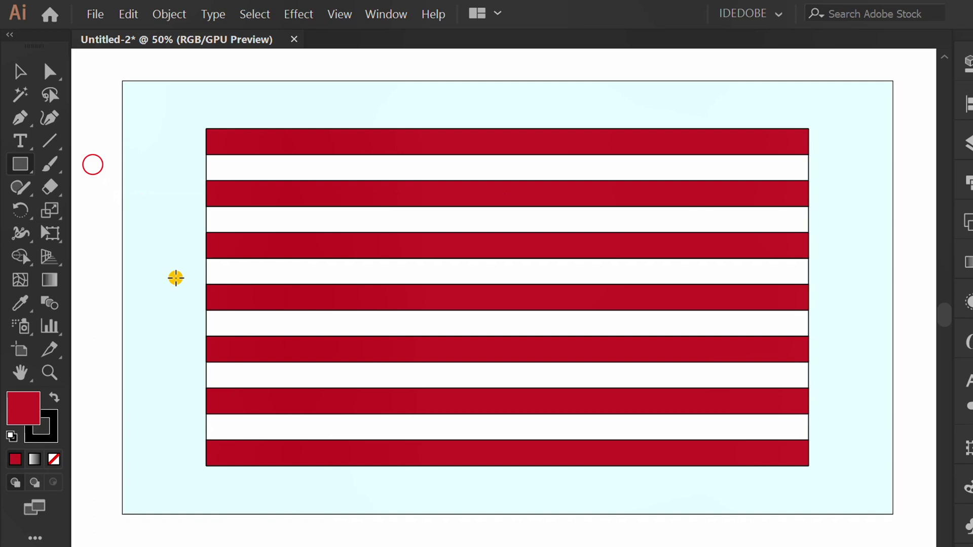
drag(206, 311, 419, 127)
click(930, 31)
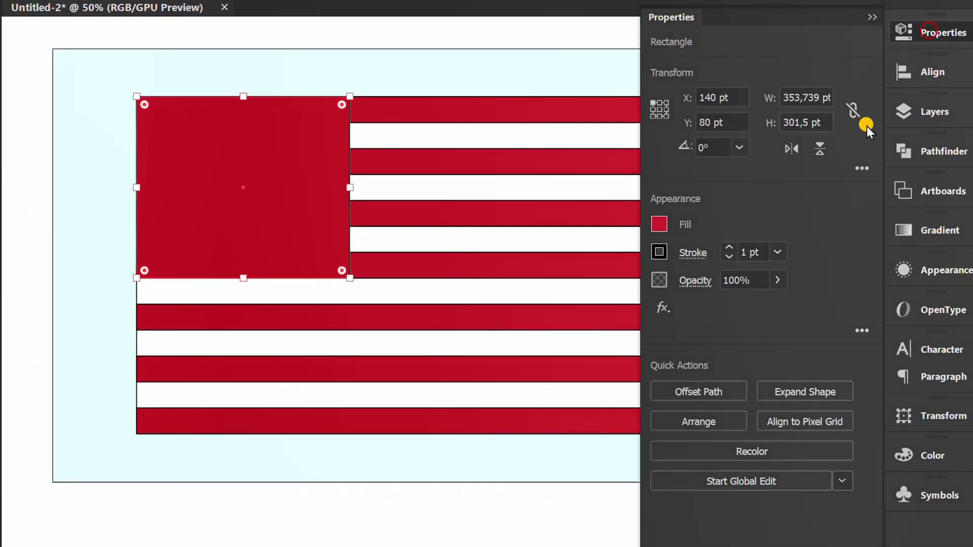
click(658, 223)
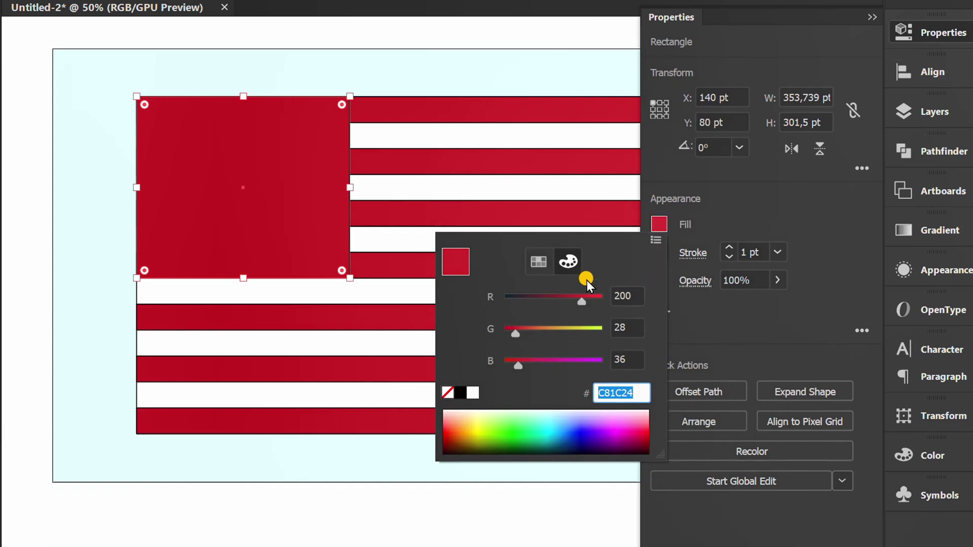
click(539, 260)
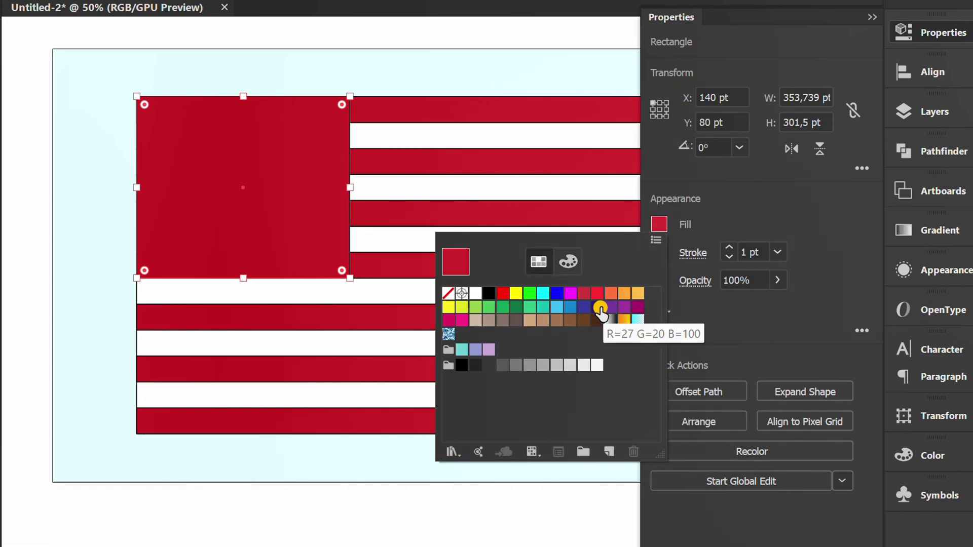
click(598, 308)
click(569, 261)
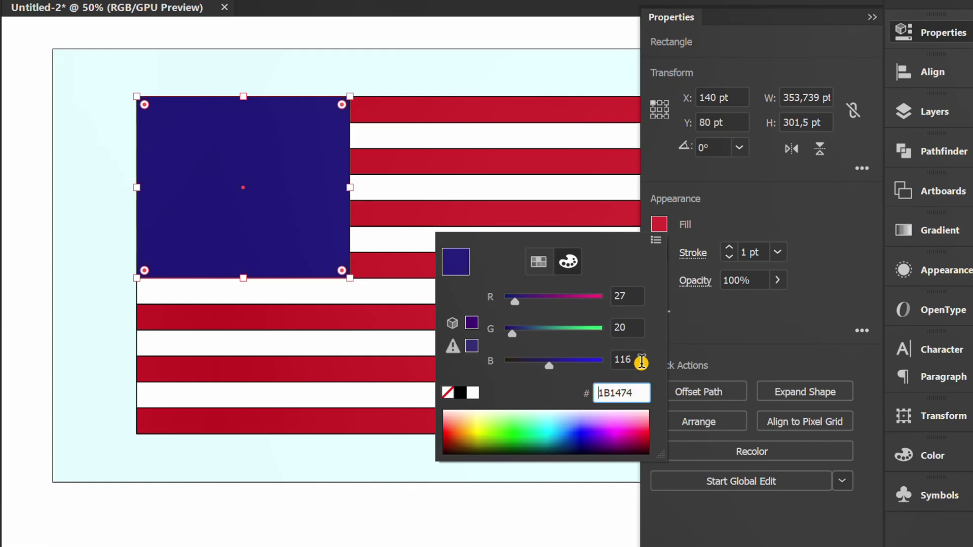
click(786, 204)
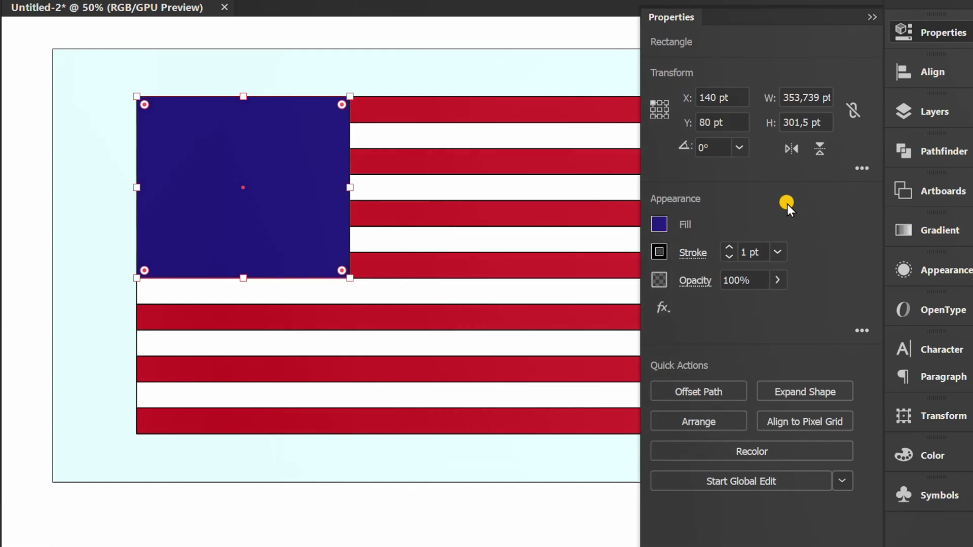
- Widen the canton to 420 pt
click(816, 97)
key(Up)
key(Up)
key(Up)
key(Up)
key(Up)
key(Up)
key(Up)
key(Up)
key(Up)
key(Up)
key(Up)
key(Up)
key(Up)
key(Up)
key(Up)
key(Up)
key(Up)
key(Up)
key(Up)
key(Up)
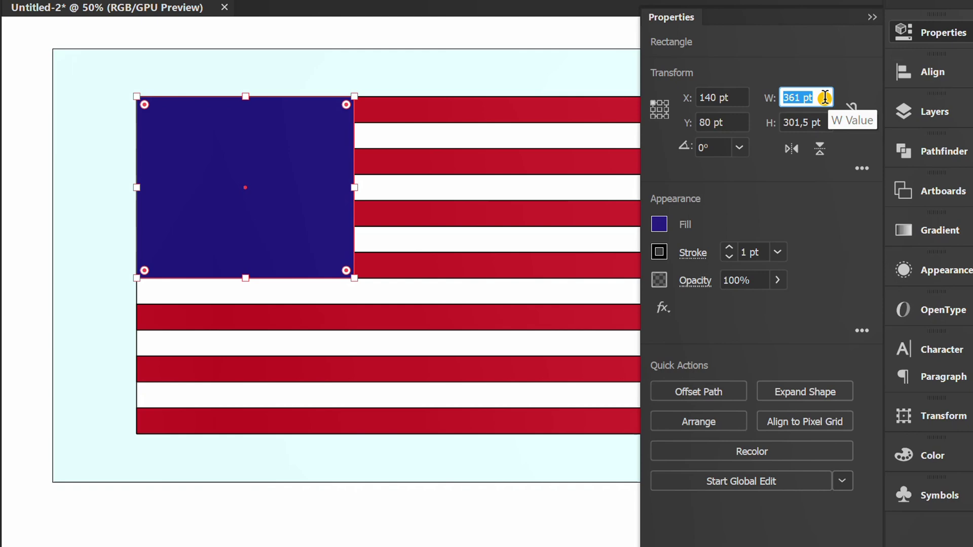
key(Up)
key(Up)
key(Up)
key(Up)
key(Up)
key(Up)
key(Up)
key(Up)
key(Up)
key(Up)
key(Up)
key(Up)
key(Up)
key(Up)
key(Up)
key(Up)
key(Up)
key(Up)
key(Up)
key(Up)
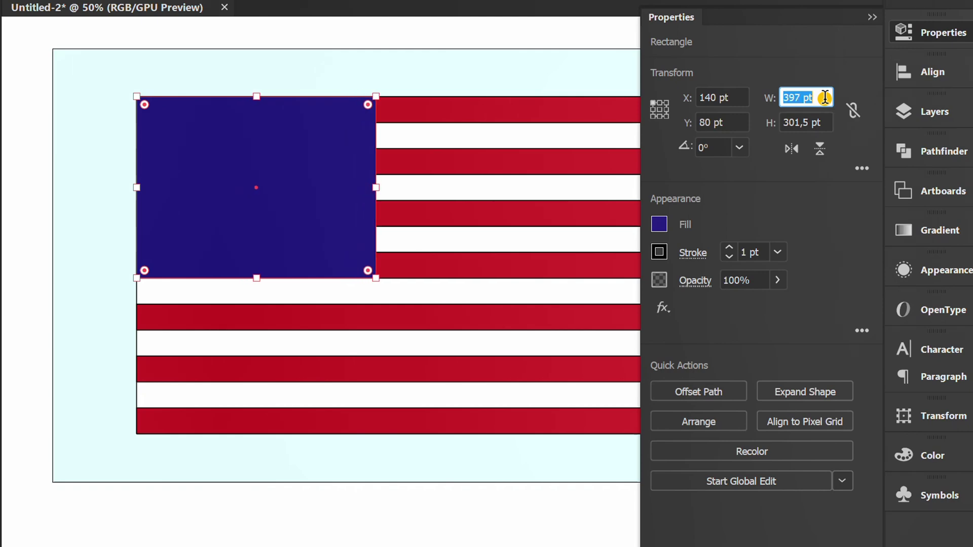
key(Up)
key(Up)
key(Up)
key(Up)
key(Up)
key(Up)
key(Up)
key(Up)
key(Up)
key(Up)
key(Up)
key(Up)
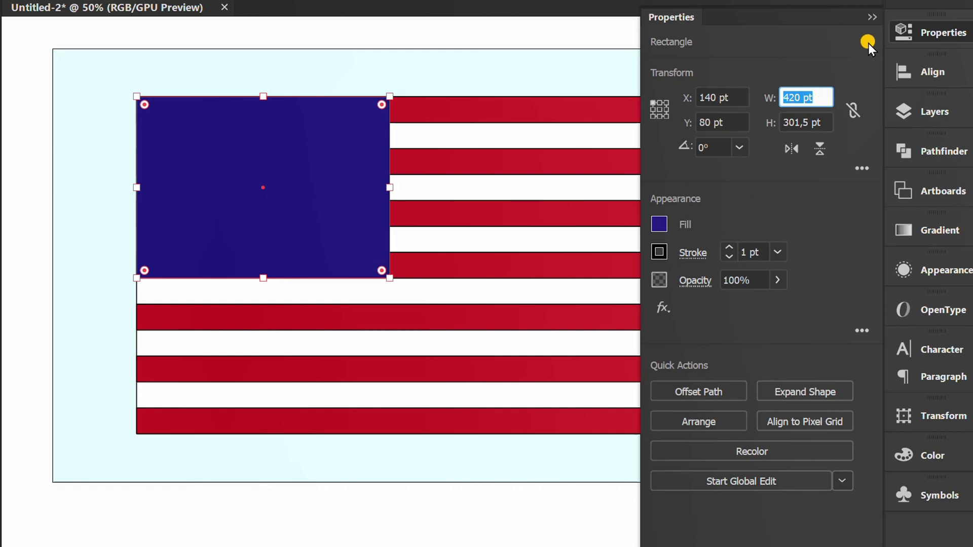
click(873, 16)
- Draw a small star above the flag with the Star tool
key(v)
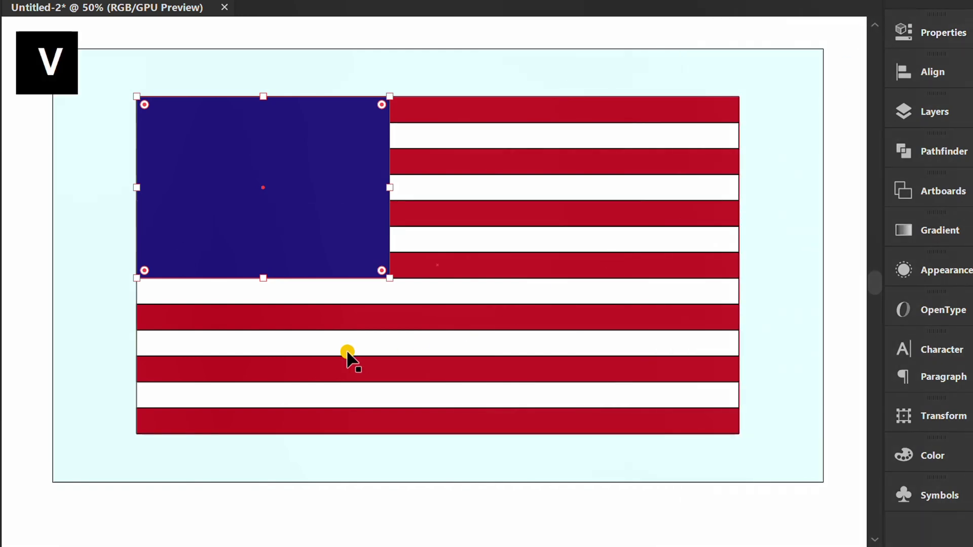
scroll(282, 174, up, 4)
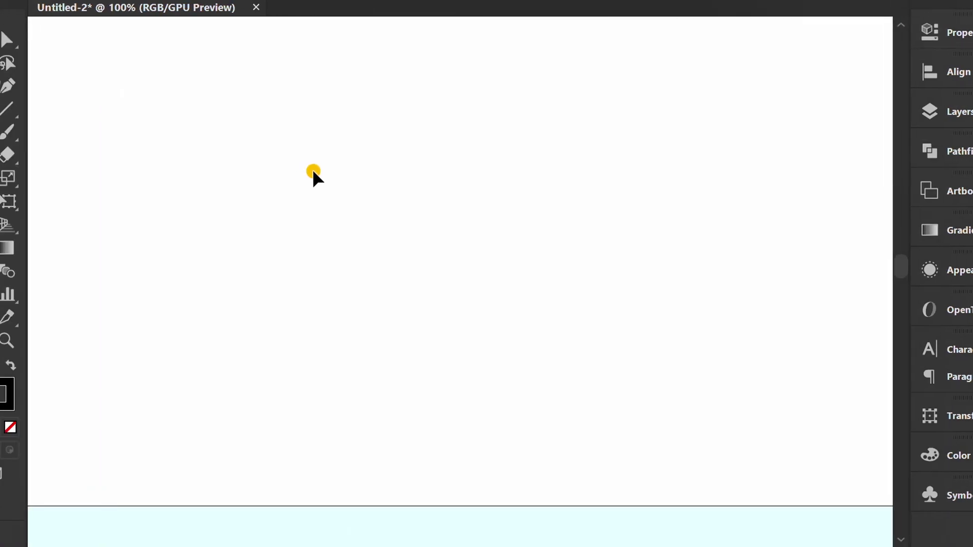
click(19, 132)
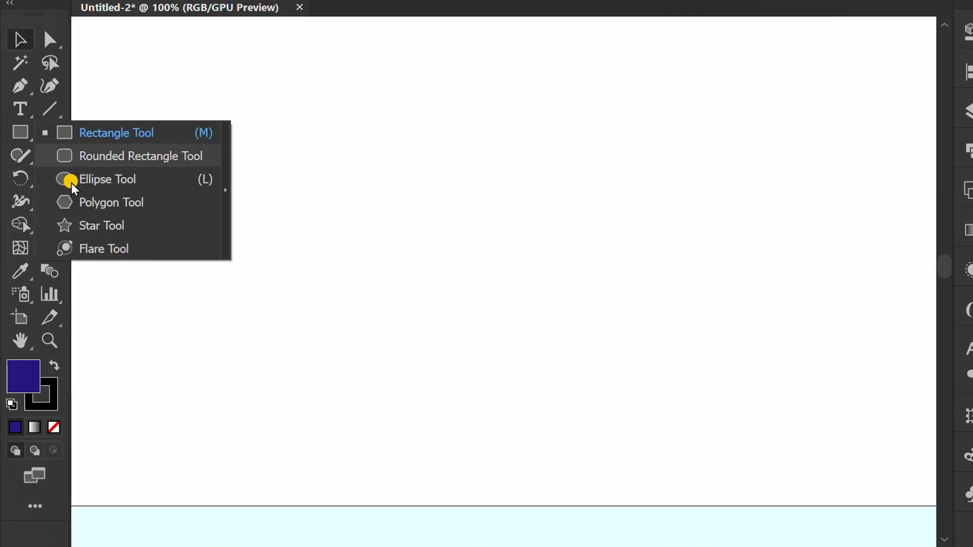
click(117, 226)
drag(302, 188, 321, 211)
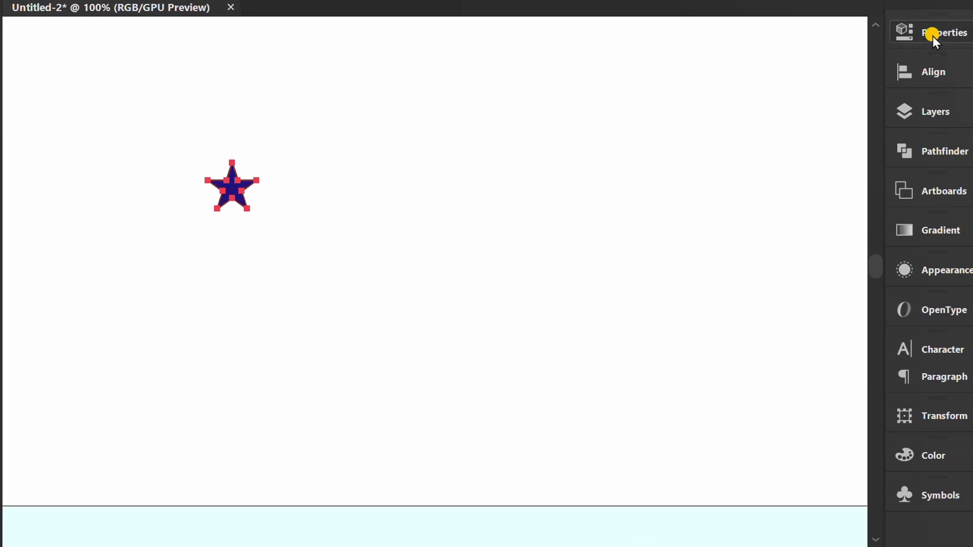
- Fill the star white and shrink it proportionally to 32 pt wide
click(932, 34)
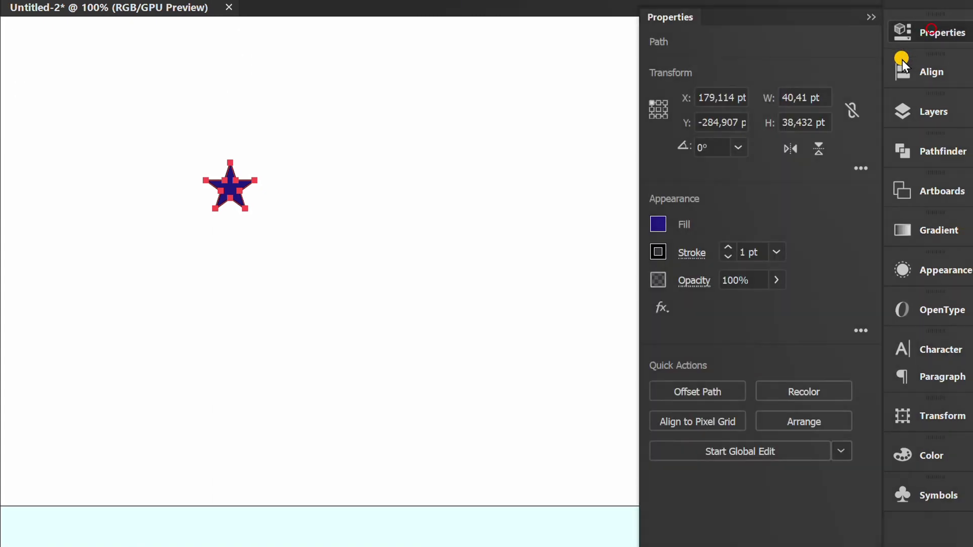
click(659, 224)
click(538, 265)
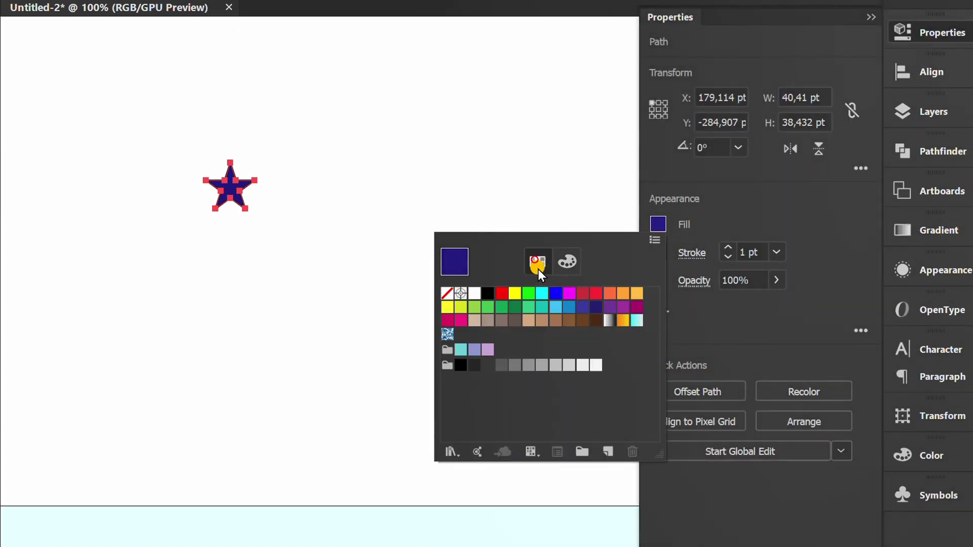
click(474, 294)
click(776, 215)
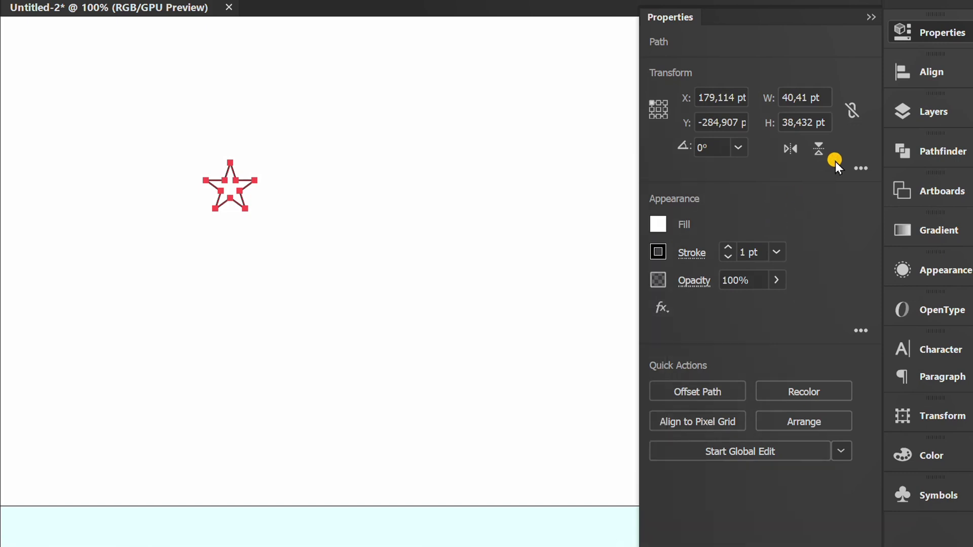
click(821, 95)
key(Down)
key(Down)
key(Down)
key(Down)
key(Down)
key(Down)
key(Down)
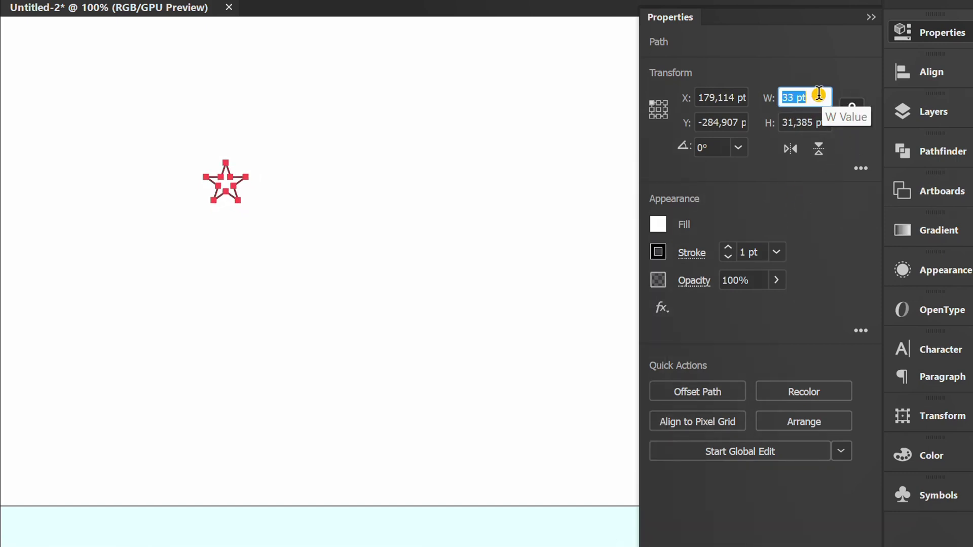
key(Down)
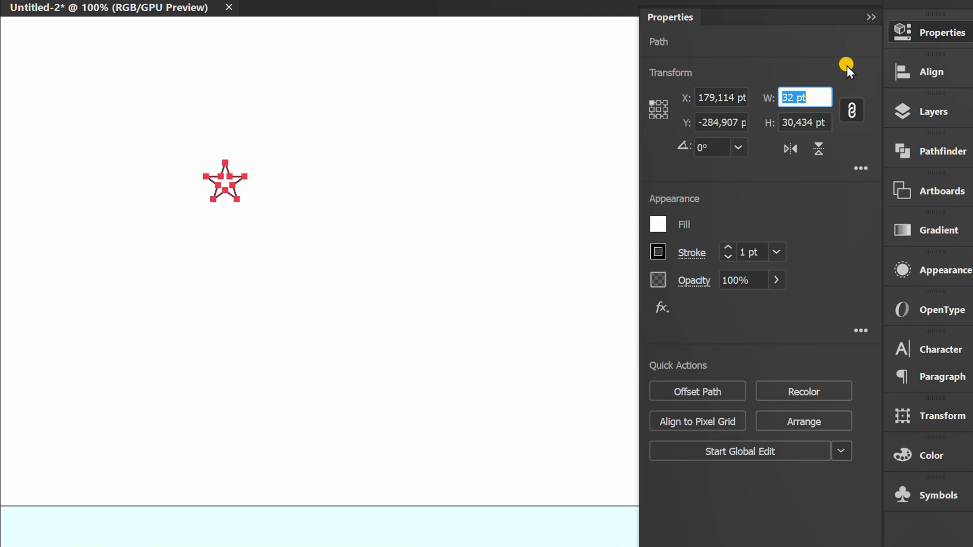
- Apply a Transform effect making 4 star copies moved 60 pt vertically
click(871, 18)
click(225, 14)
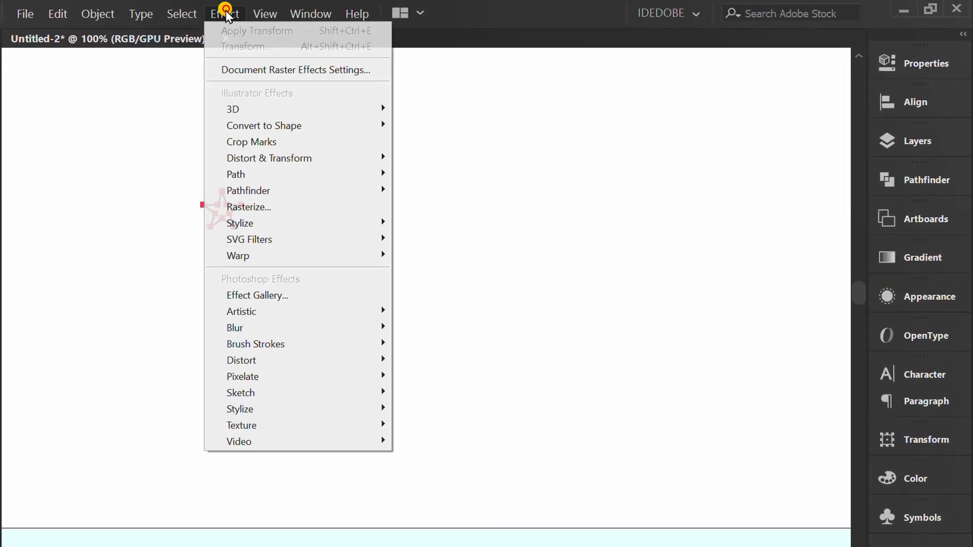
mouse_move(379, 162)
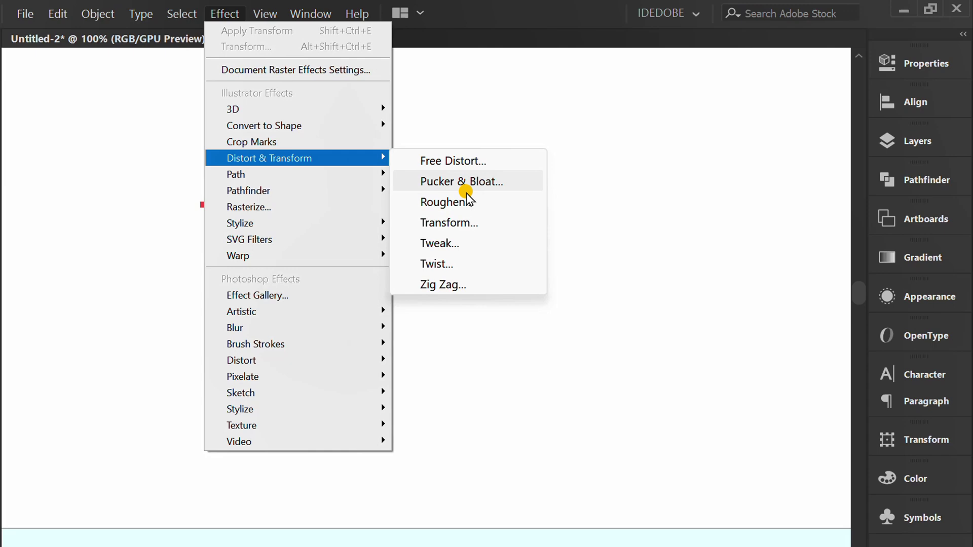
click(428, 223)
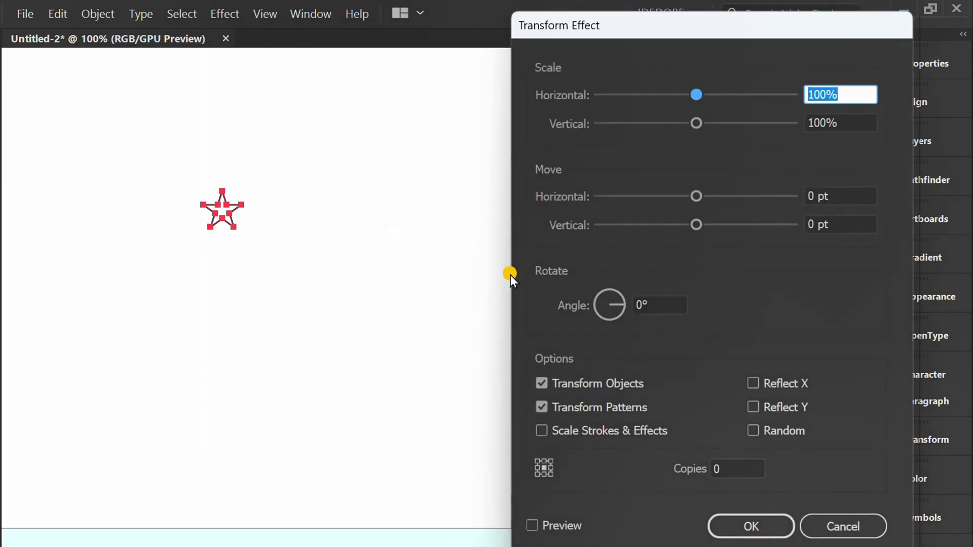
click(532, 526)
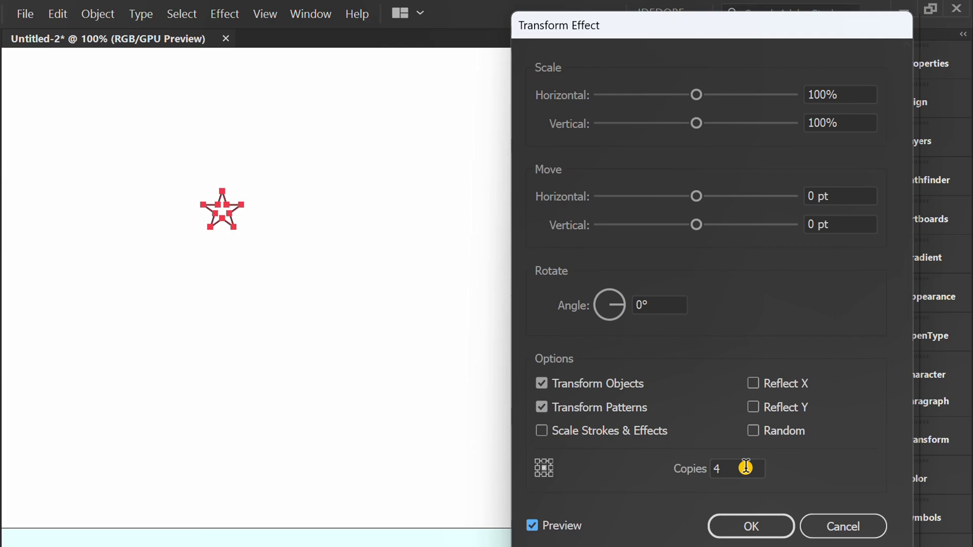
scroll(845, 226, up, 20)
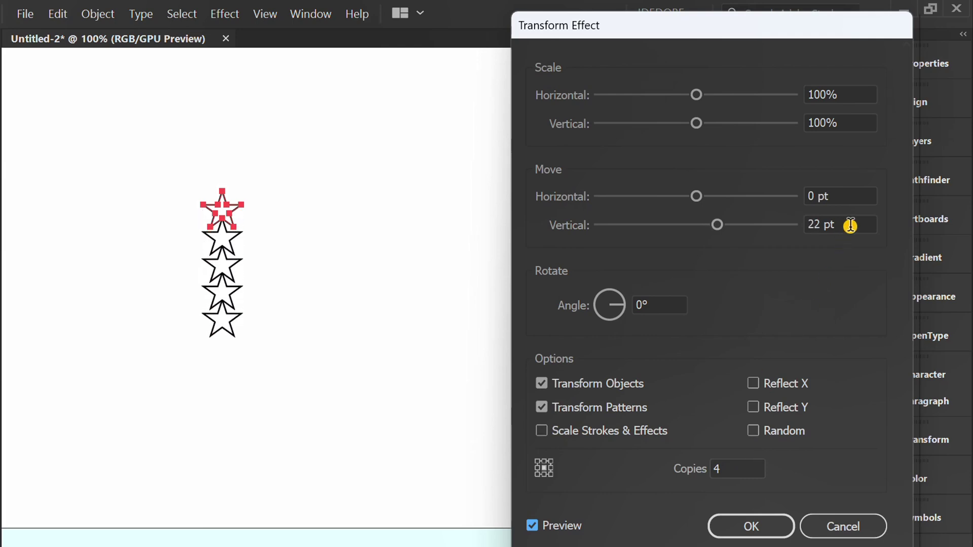
scroll(851, 225, up, 20)
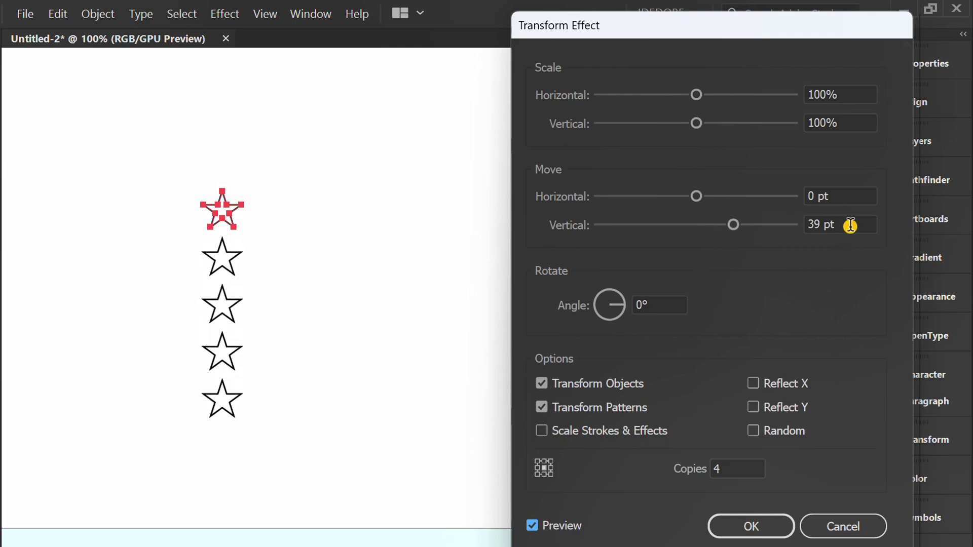
scroll(851, 226, up, 7)
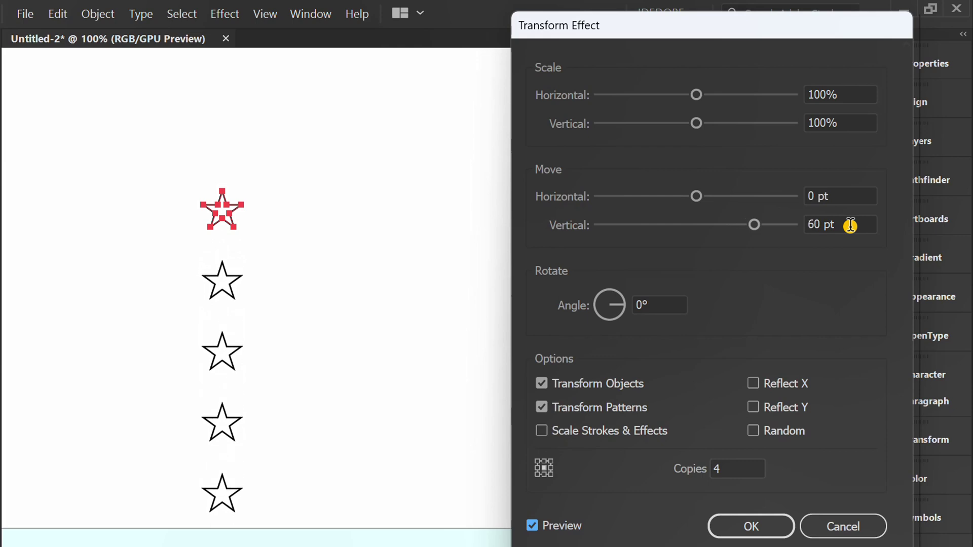
click(751, 526)
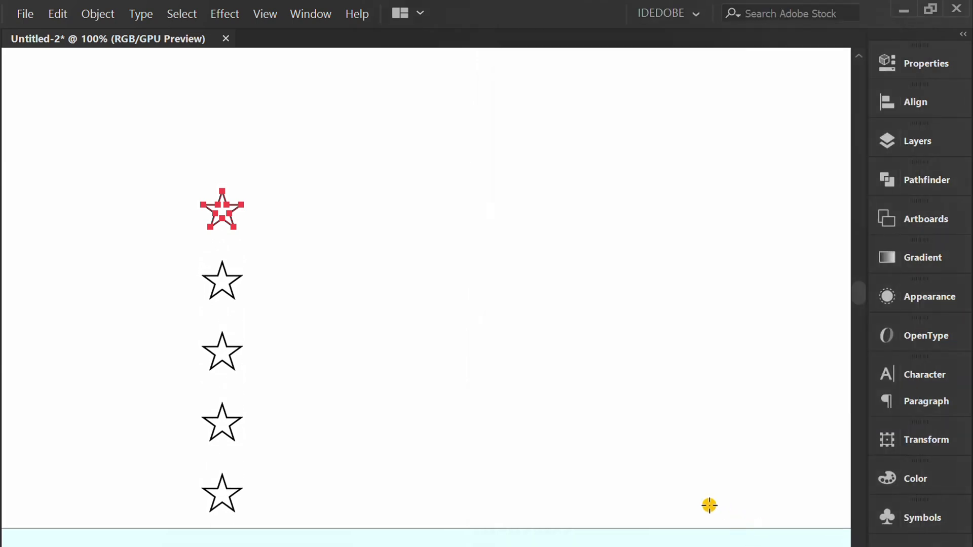
- Expand the star column's appearance into separate paths
click(94, 12)
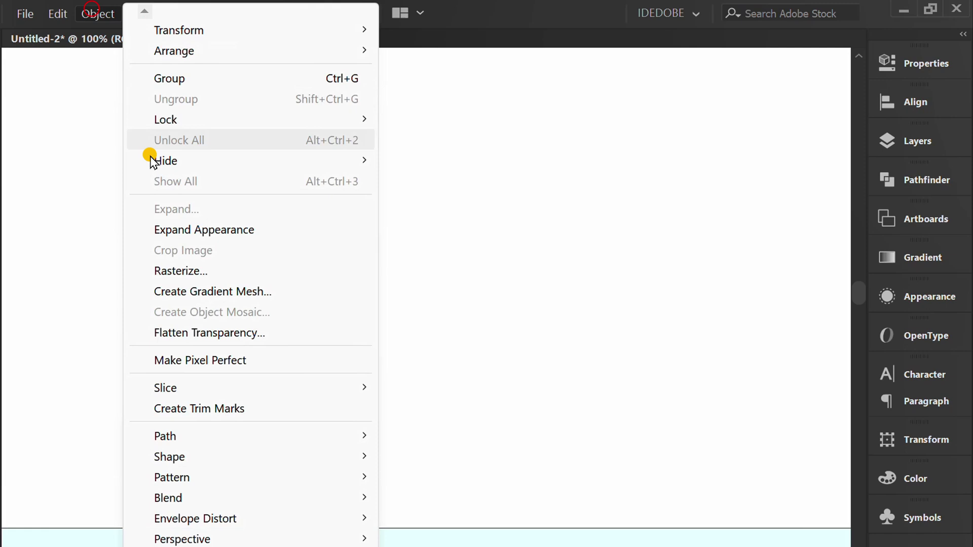
click(233, 229)
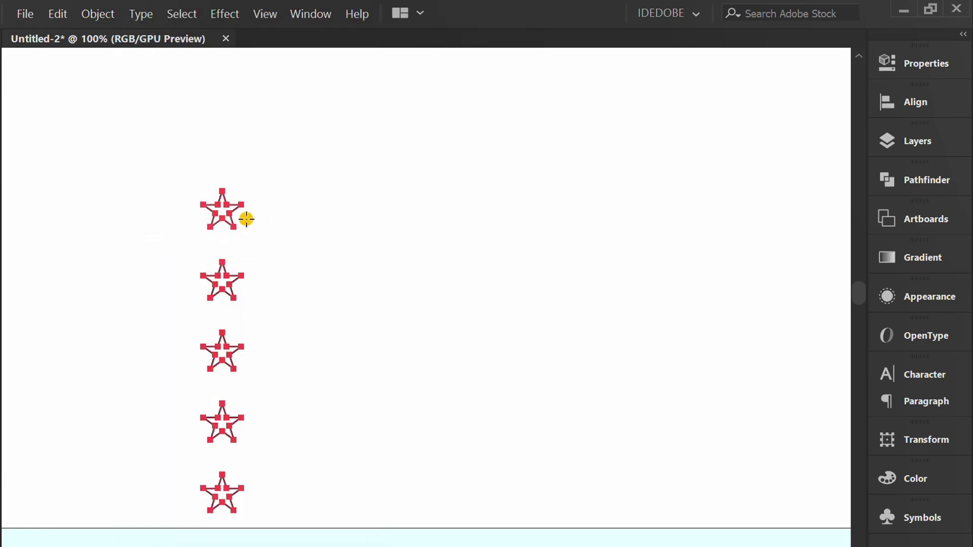
click(225, 14)
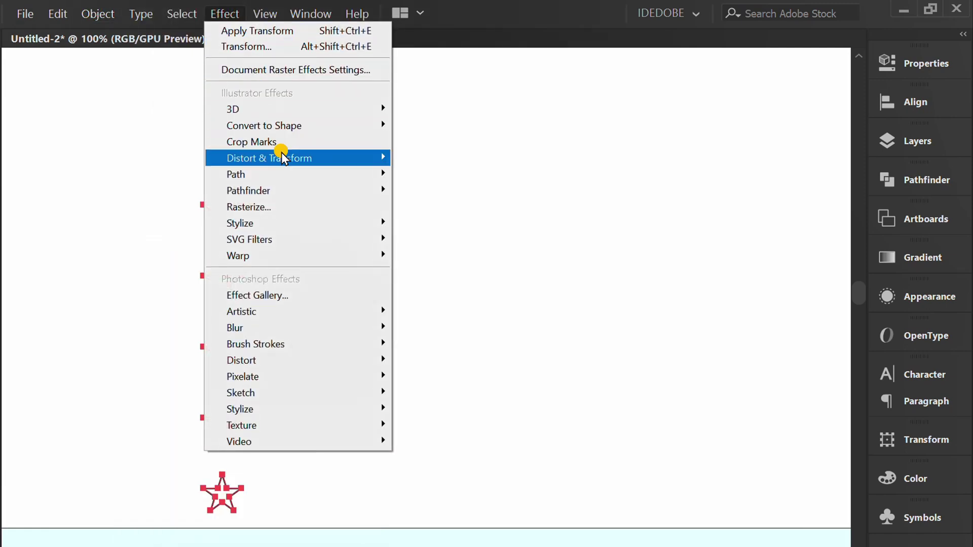
- Apply a Transform effect with 1 copy moved 35 pt right and 31 pt down
mouse_move(349, 158)
click(494, 223)
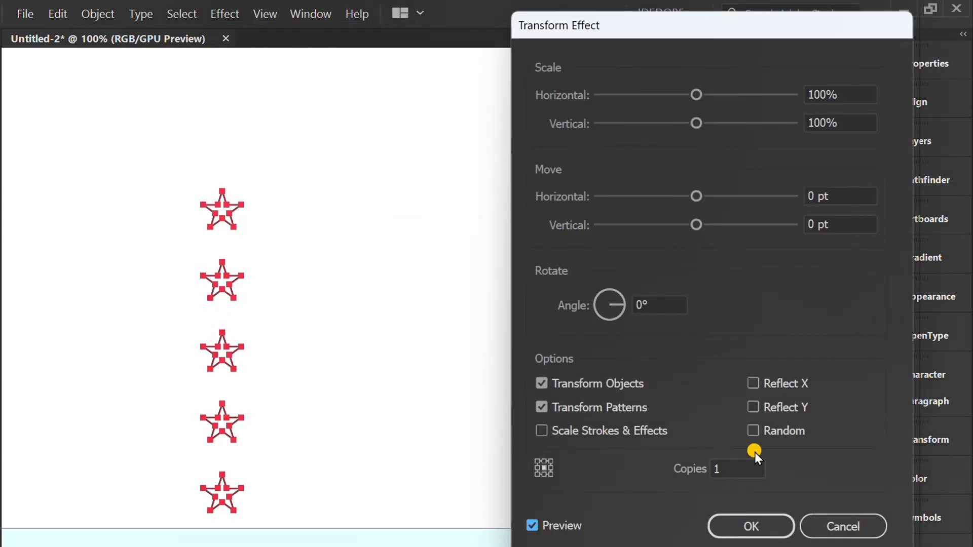
key(Up)
key(Up)
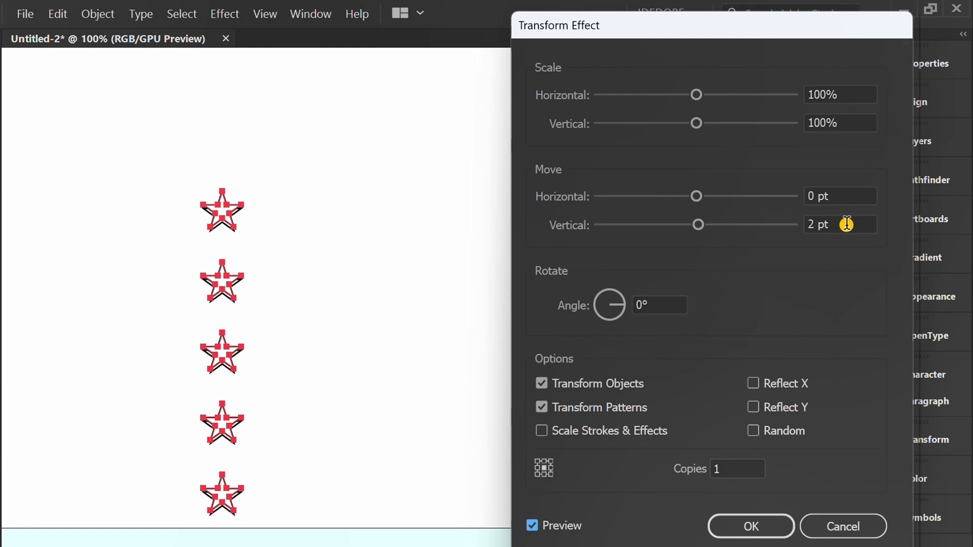
key(Up)
key(Up)
key(Up)
key(Up)
key(Up)
key(Up)
key(Up)
key(Up)
key(Up)
key(Up)
key(Up)
key(Up)
key(Up)
key(Up)
key(Up)
key(Up)
key(Up)
key(Up)
key(Up)
key(Up)
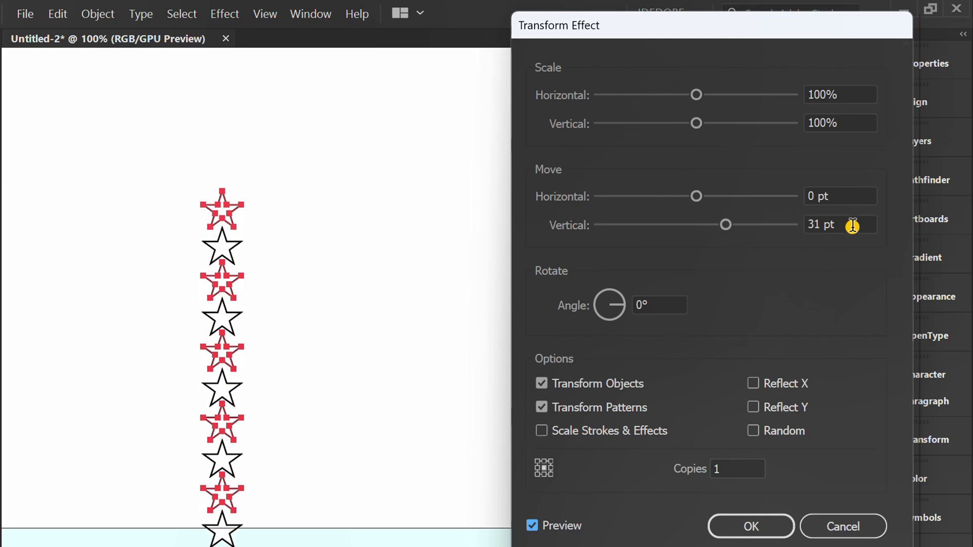
click(861, 197)
key(Up)
key(Up)
key(Up)
key(Up)
key(Up)
key(Up)
key(Up)
key(Up)
key(Up)
key(Up)
key(Up)
key(Up)
key(Up)
key(Up)
key(Up)
key(Up)
key(Up)
key(Up)
key(Up)
key(Up)
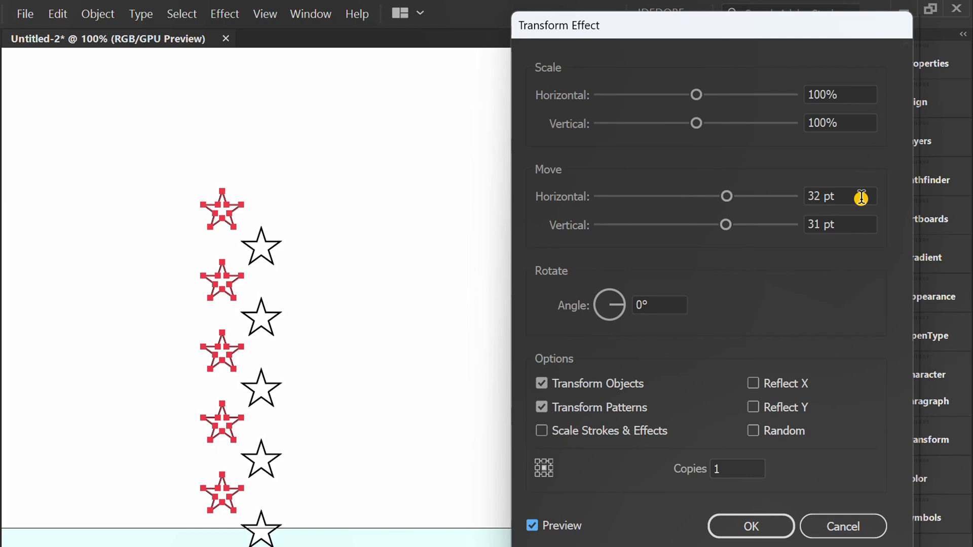
key(Up)
key(Up)
key(Up)
click(745, 527)
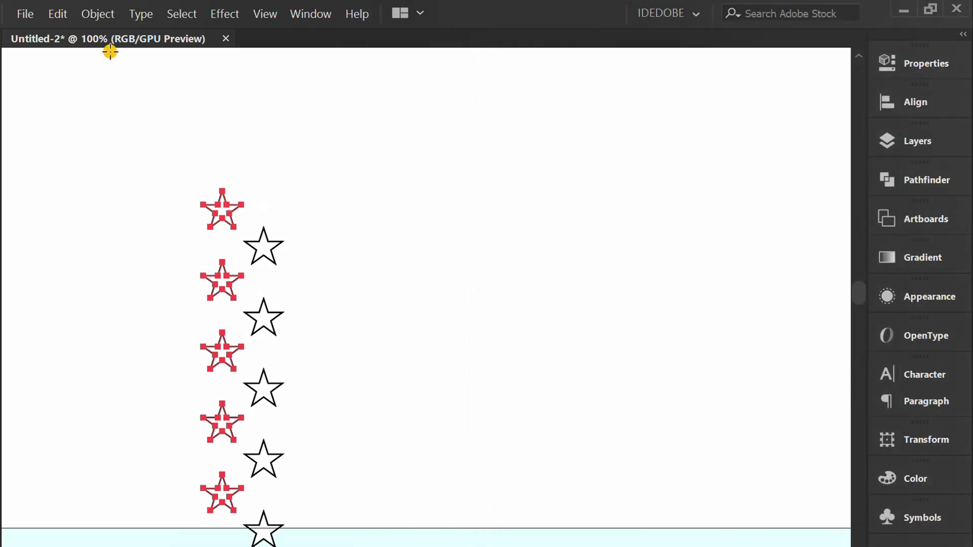
- Expand the appearance of the offset star copies into ten separate star paths
click(99, 14)
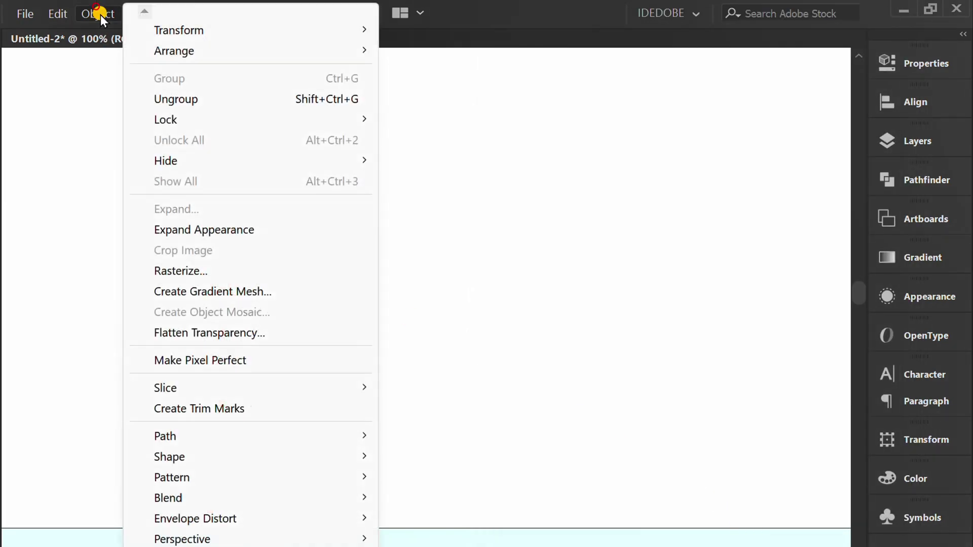
click(239, 229)
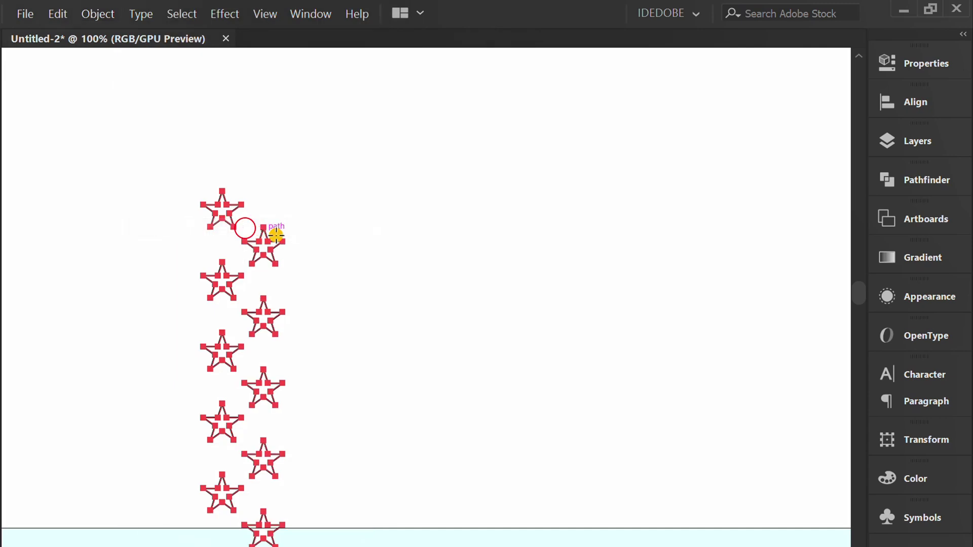
key(v)
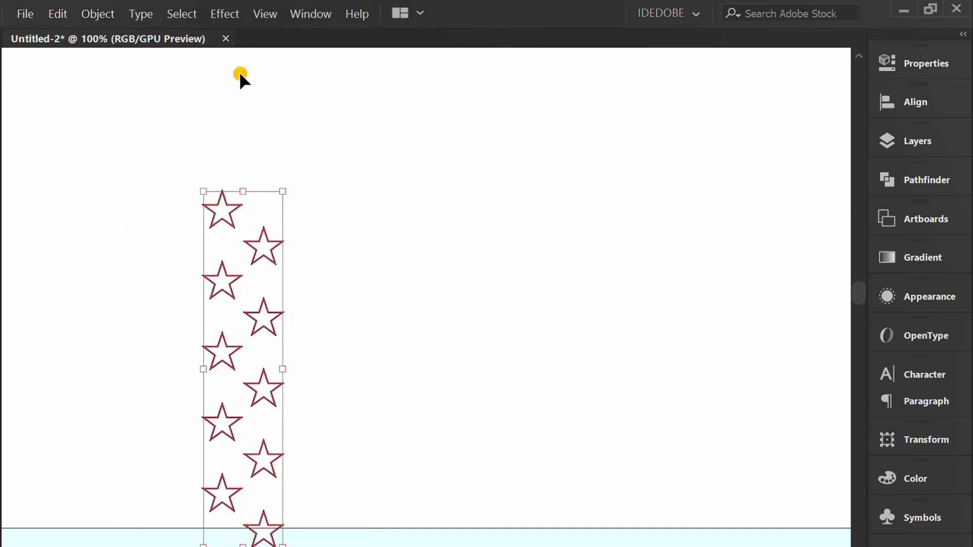
click(224, 14)
mouse_move(297, 161)
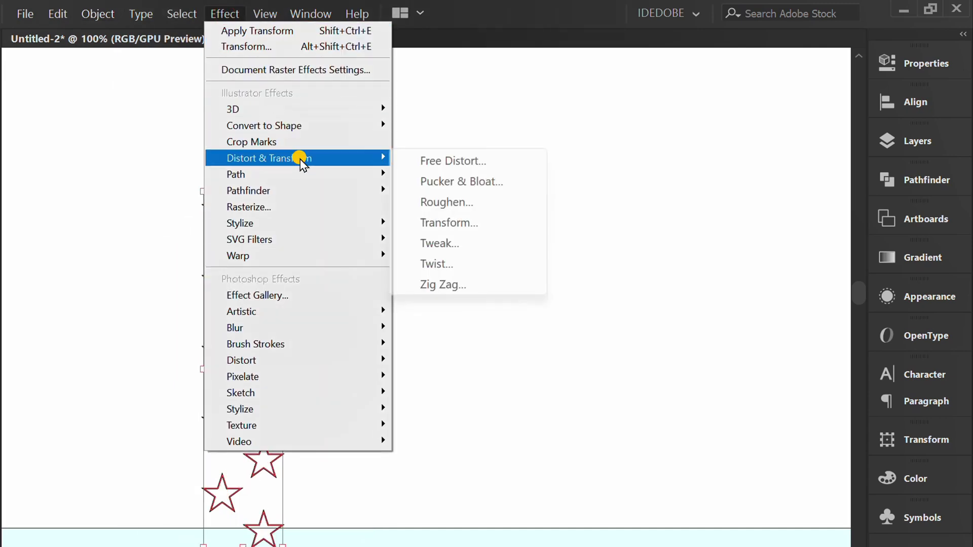
- Apply a Transform effect moving the double star column 70 pt horizontally with 5 copies
click(461, 223)
click(533, 525)
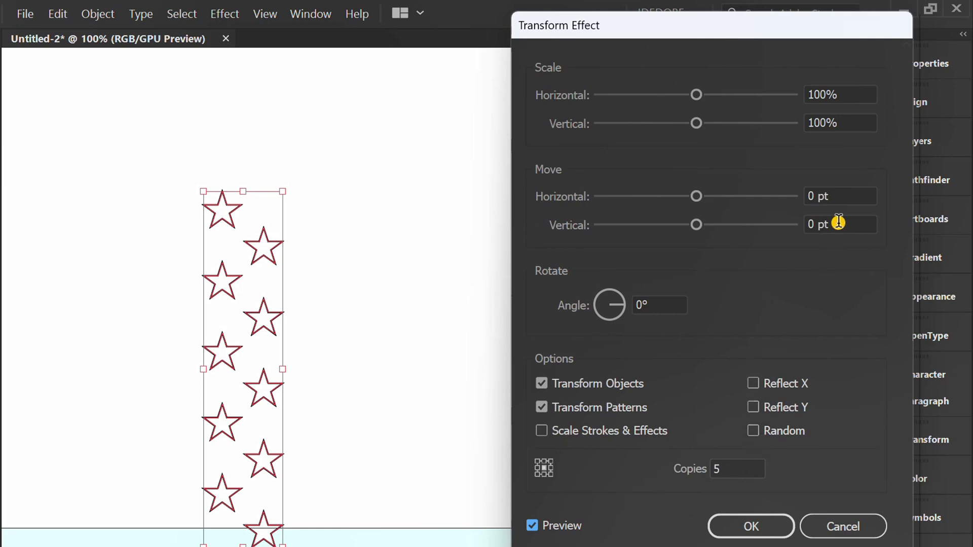
scroll(868, 196, up, 20)
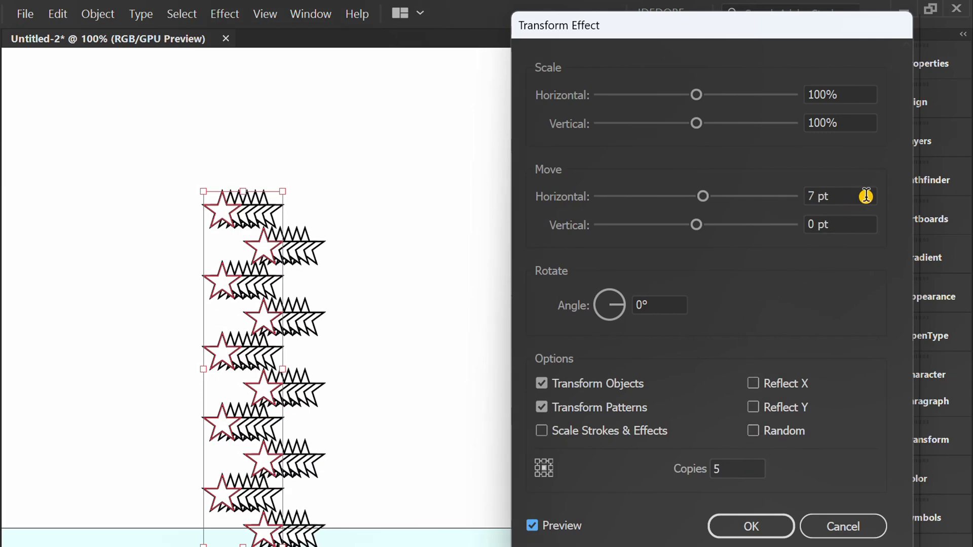
scroll(869, 196, up, 20)
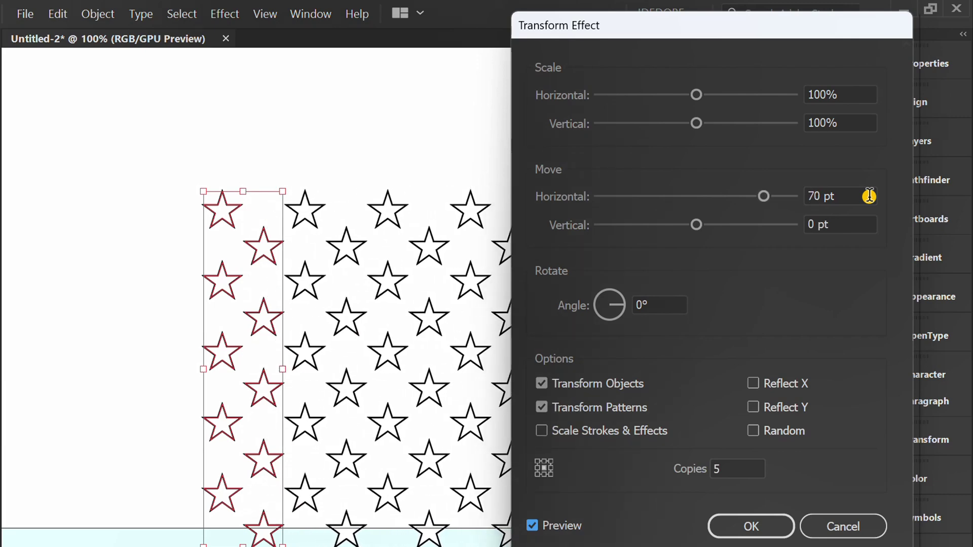
click(750, 525)
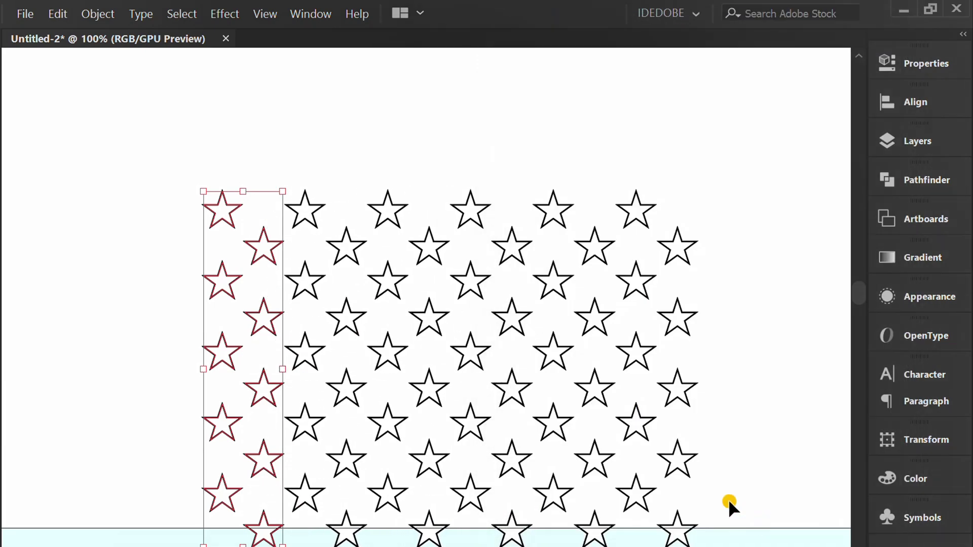
key(ctrl+minus)
- Expand the repeated star grid's appearance, move it above the flag and ungroup it
click(96, 14)
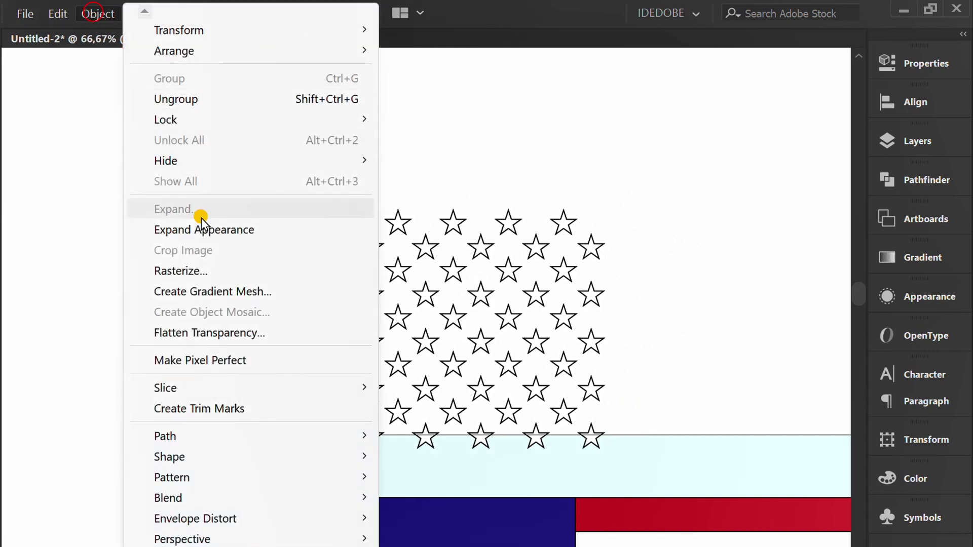
click(213, 228)
drag(339, 278, 315, 175)
right_click(314, 172)
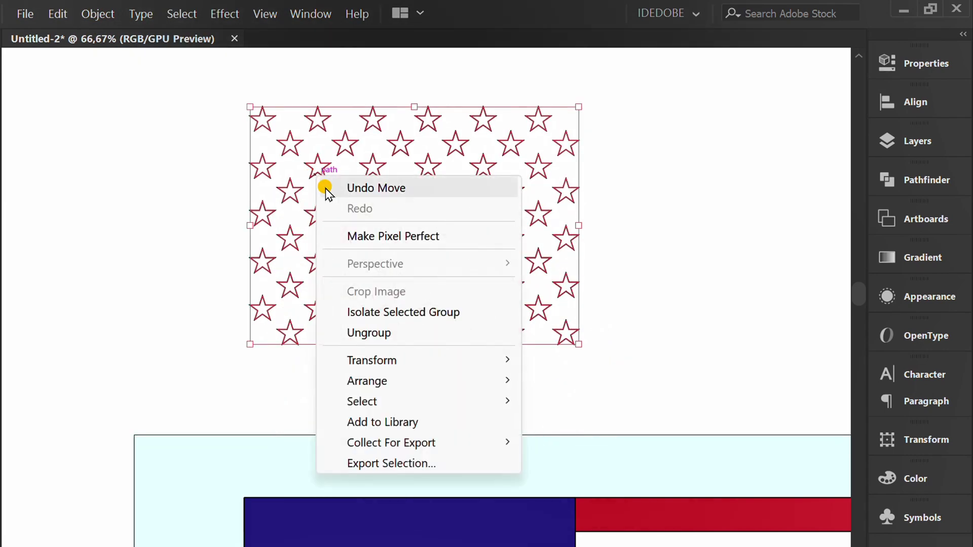
click(382, 332)
click(364, 379)
- Select all the stars, group them, then ungroup them into individual star shapes
click(428, 213)
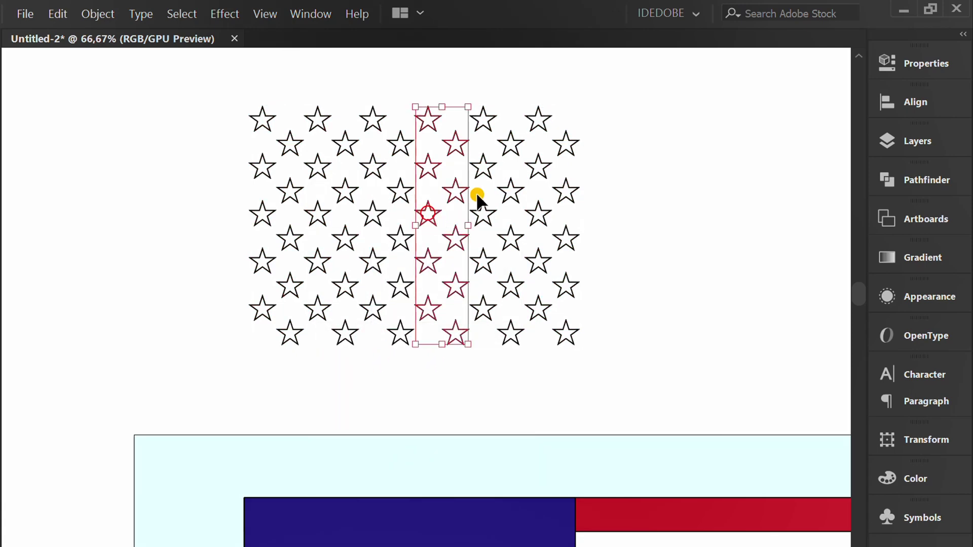
drag(587, 90, 221, 326)
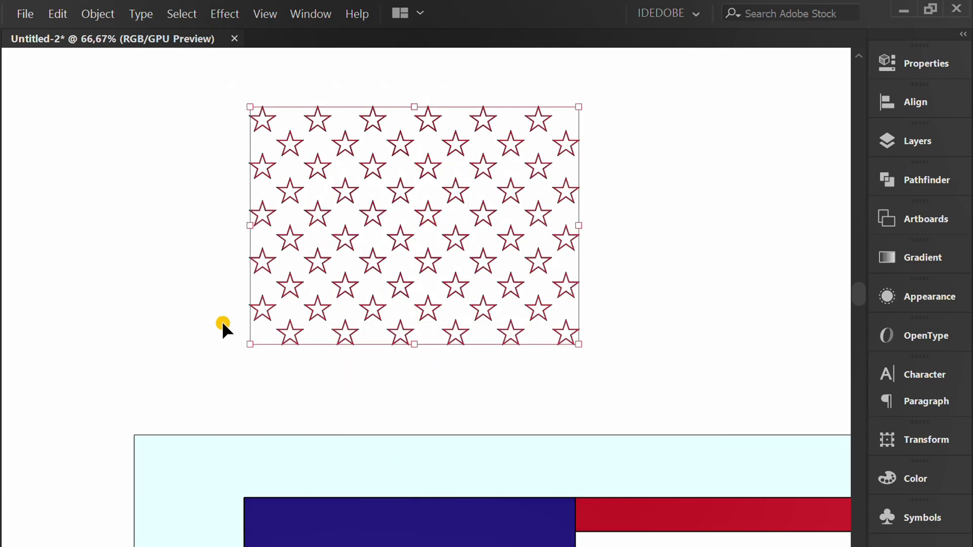
right_click(274, 205)
click(335, 316)
right_click(272, 193)
click(343, 328)
click(363, 388)
- Delete the bottom star row and rightmost star column, then group the remaining 50 stars
click(291, 334)
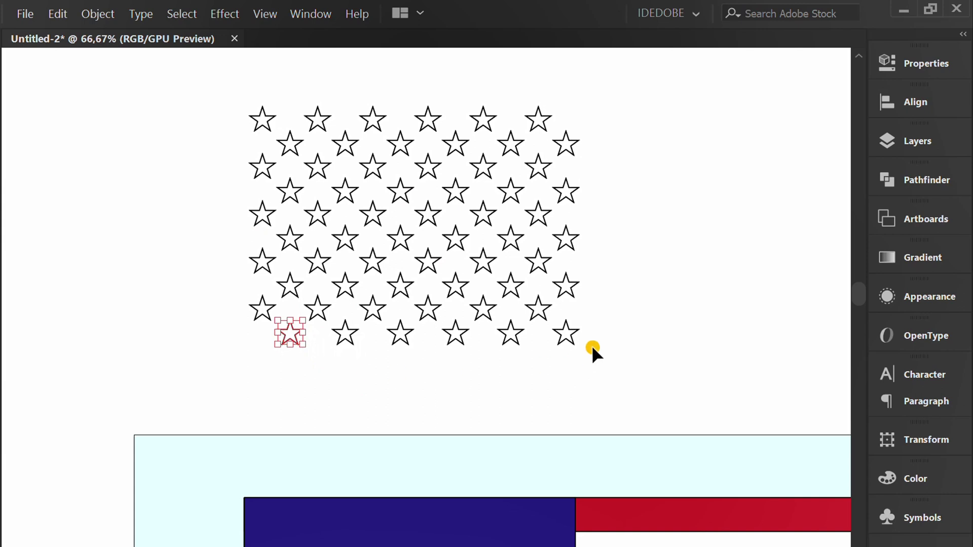
drag(495, 354, 251, 386)
key(Delete)
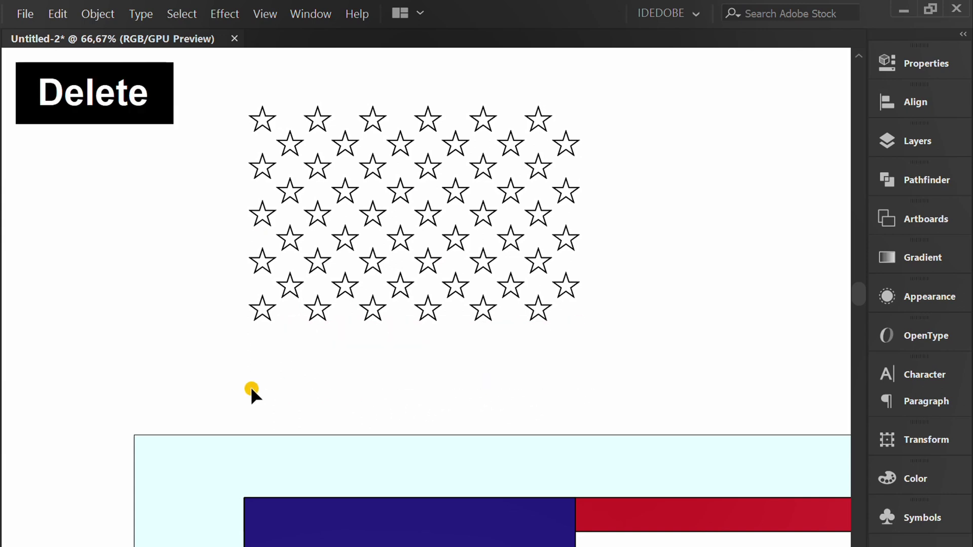
drag(589, 128, 567, 297)
key(Delete)
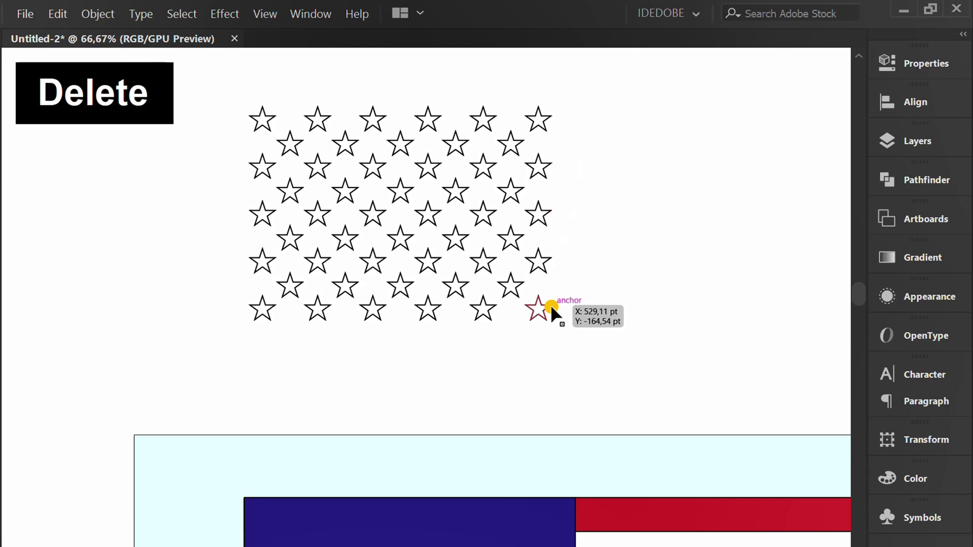
drag(614, 92, 218, 378)
right_click(191, 168)
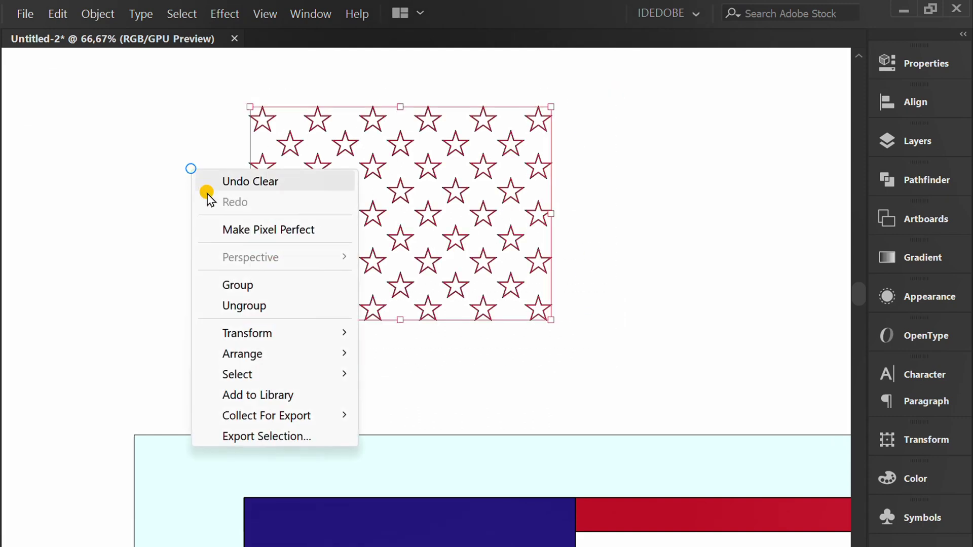
click(283, 285)
- Align the star group to the centre of the blue canton, using the canton as key object
scroll(321, 361, down, 2)
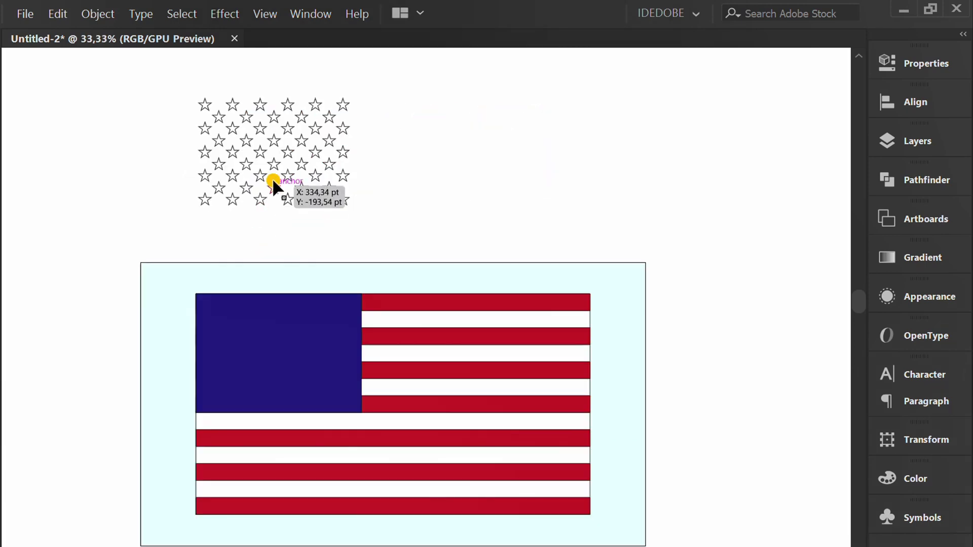
shift+click(271, 337)
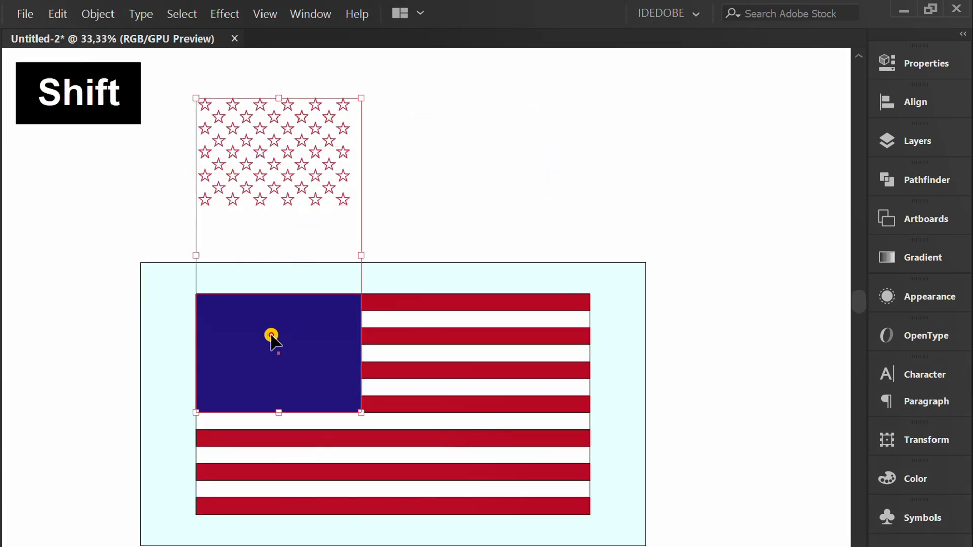
click(309, 314)
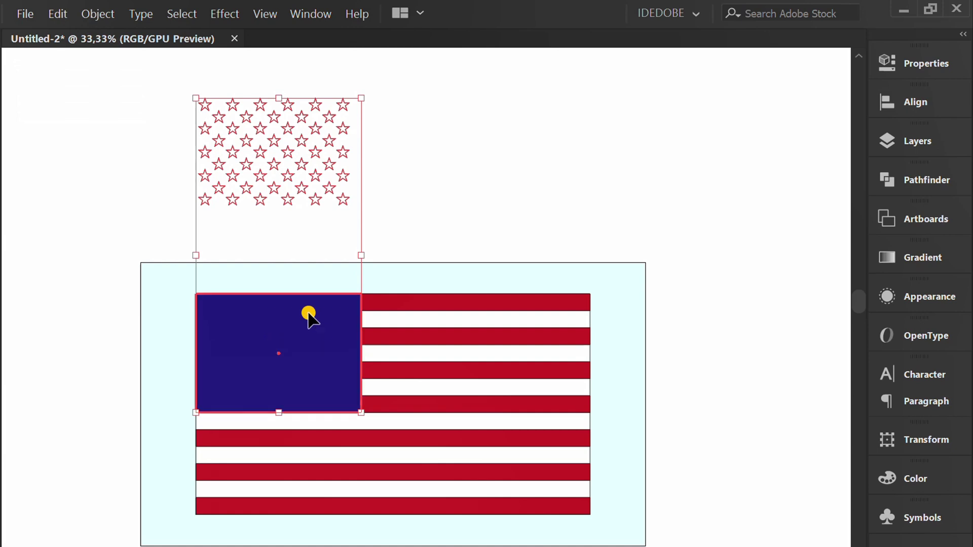
click(895, 103)
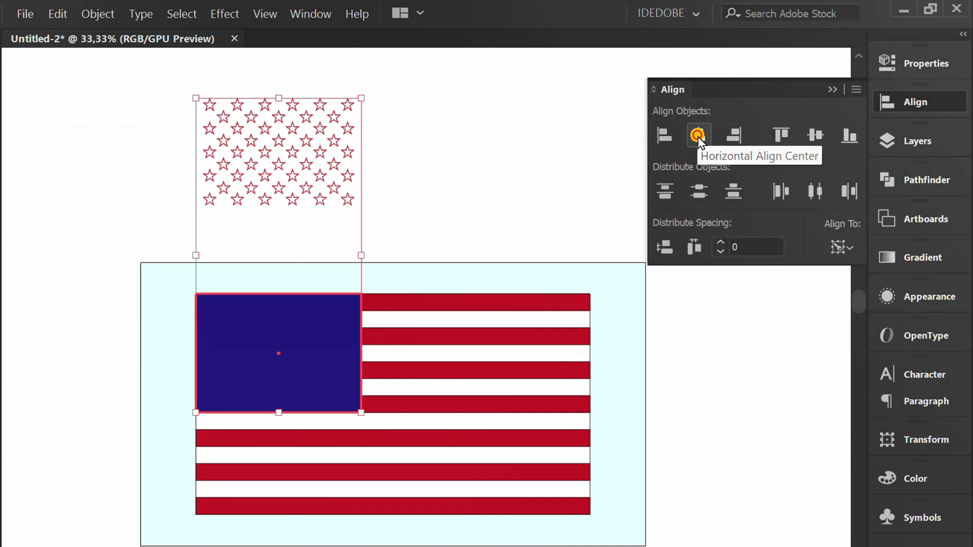
click(818, 133)
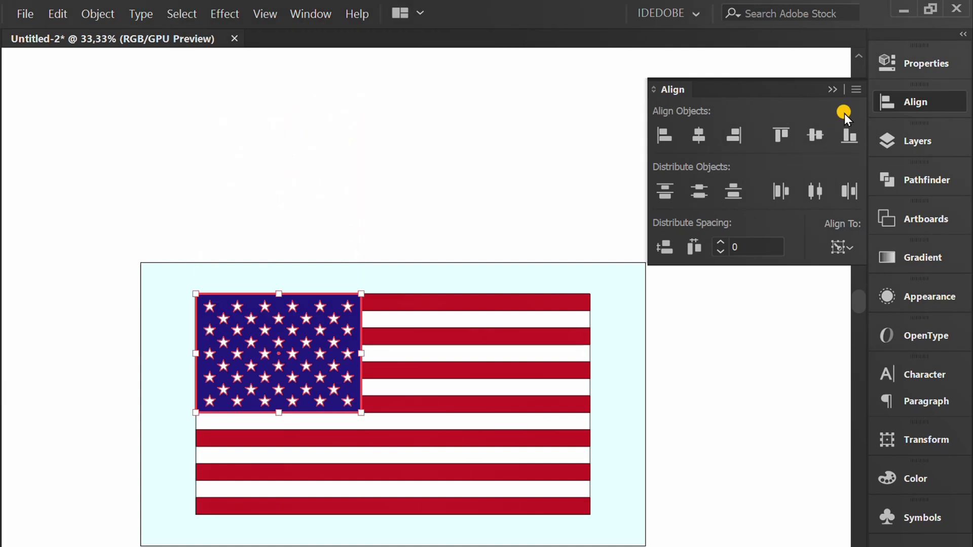
click(835, 90)
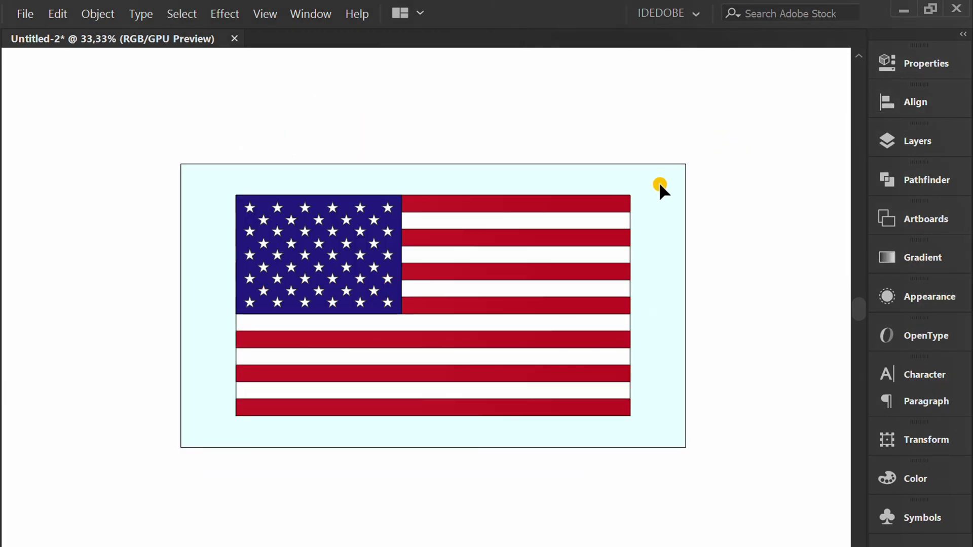
- Set the stroke to None on every stripe, the canton and the stars
mouse_move(658, 184)
mouse_down()
mouse_move(431, 390)
mouse_move(222, 441)
mouse_up()
key(x)
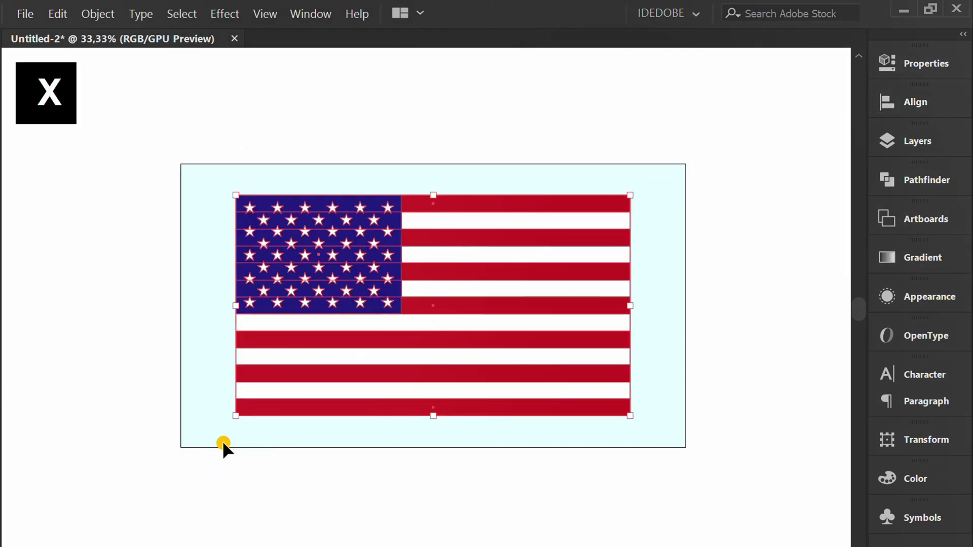
key(slash)
key(x)
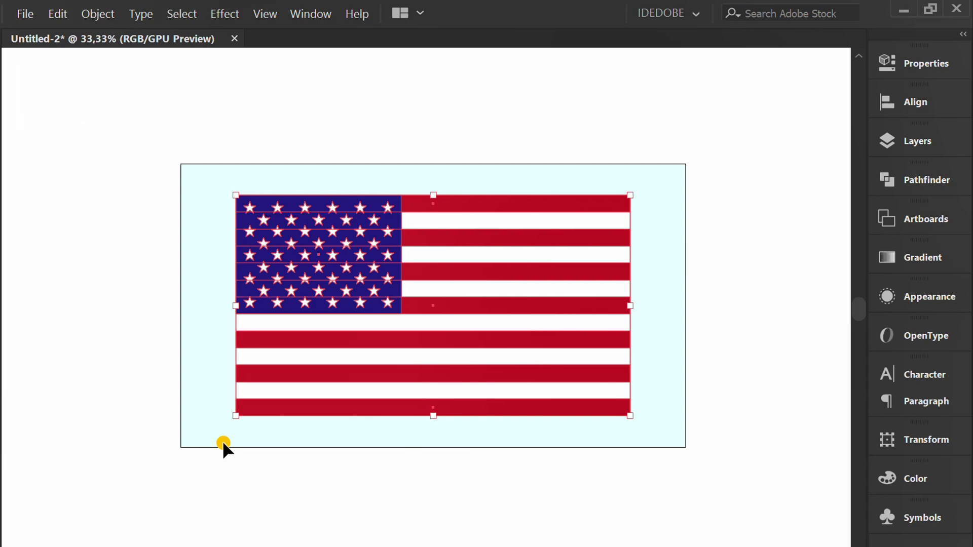
click(244, 461)
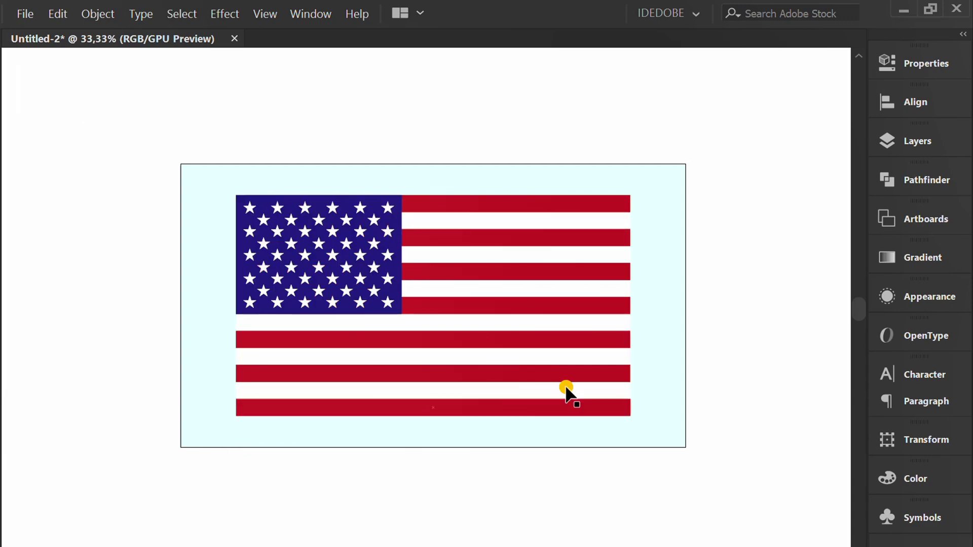
- Group all the flag's parts into a single object
drag(656, 175, 191, 448)
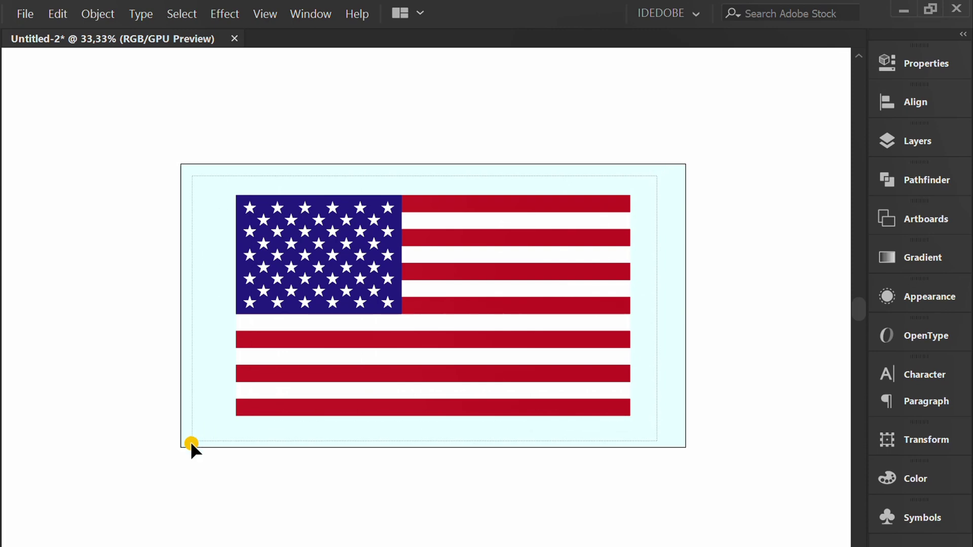
right_click(135, 233)
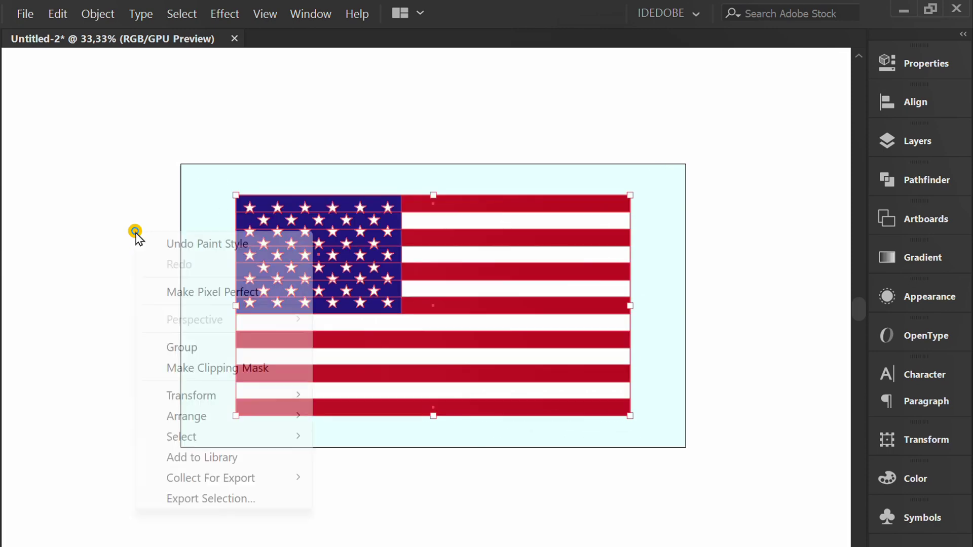
click(197, 347)
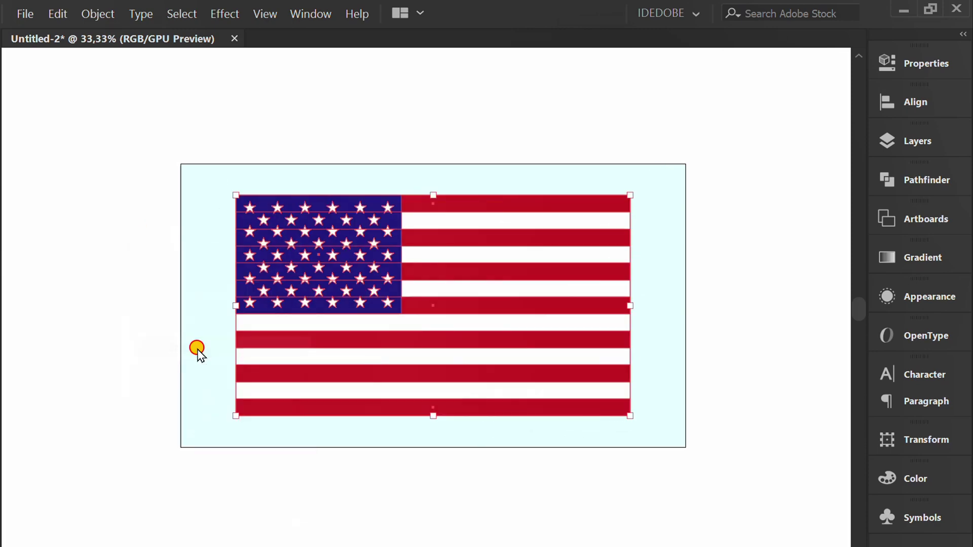
- Add a Multiply drop shadow at 40% opacity, 7 pt X/Y offsets and 5 pt blur
click(225, 19)
mouse_move(374, 227)
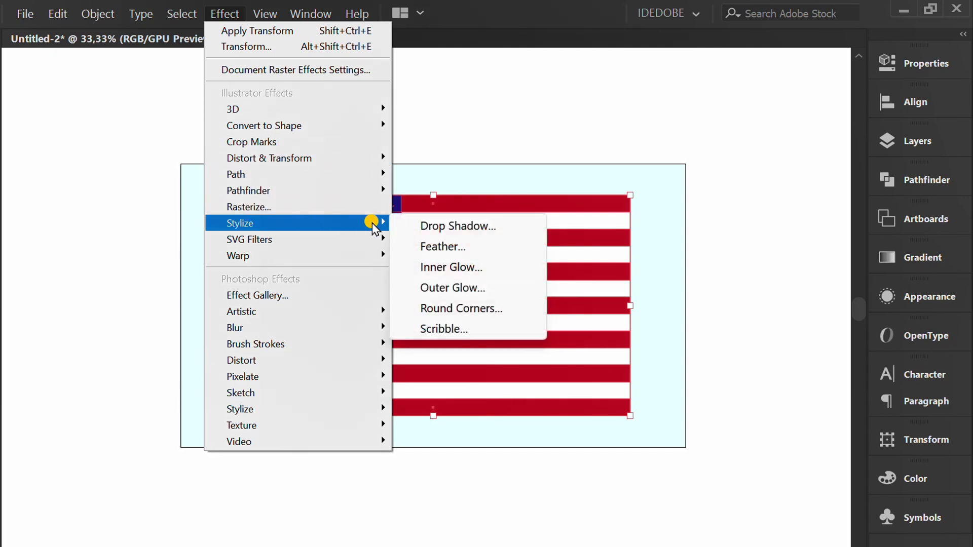
click(469, 225)
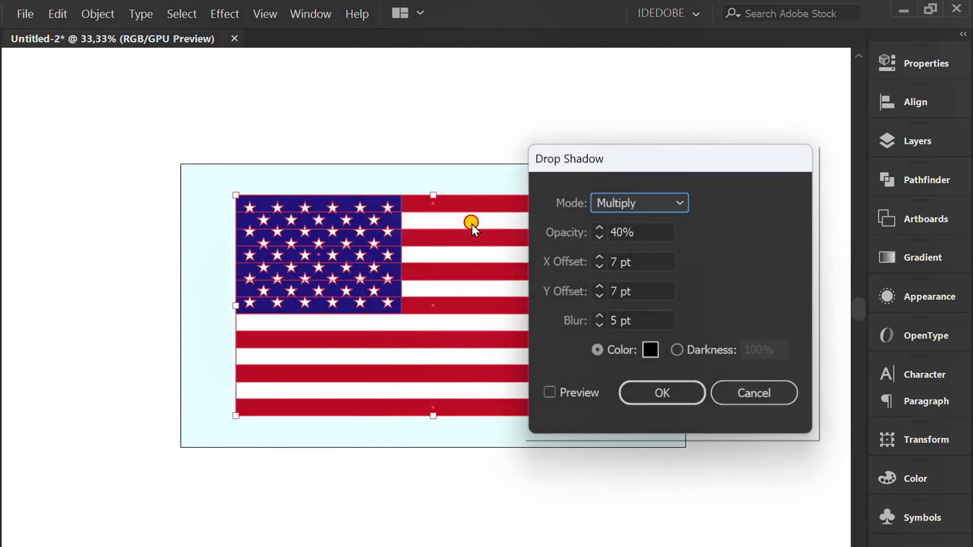
click(549, 393)
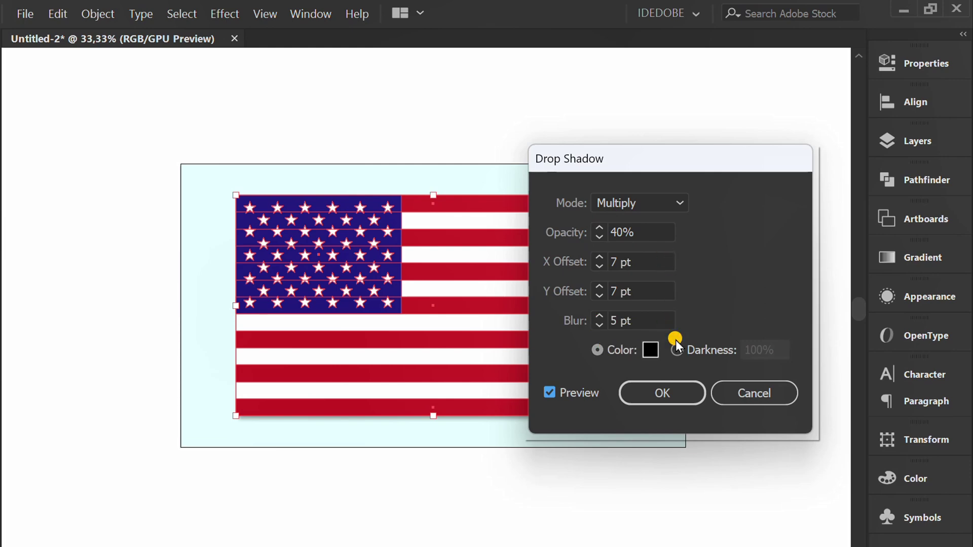
click(662, 394)
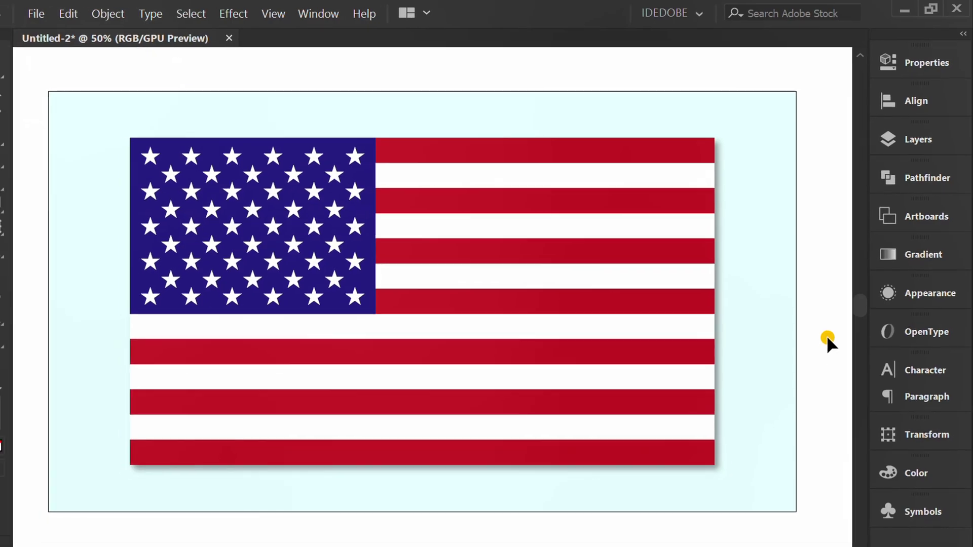